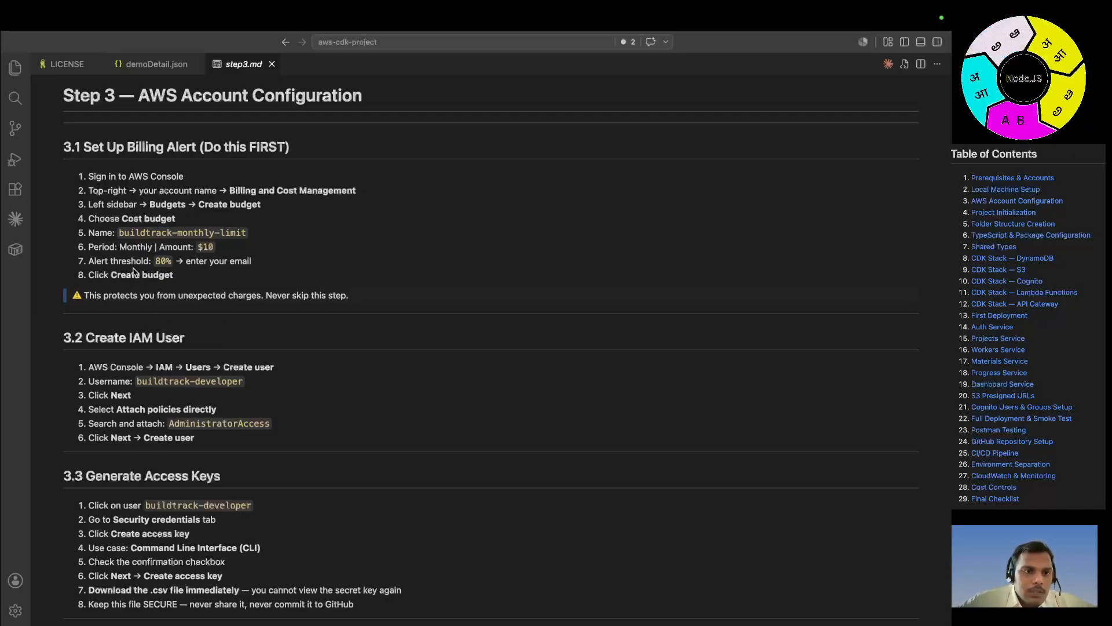
Step: Switch to Google Chrome and open a new private incognito window
scroll(177, 394, "down", 3)
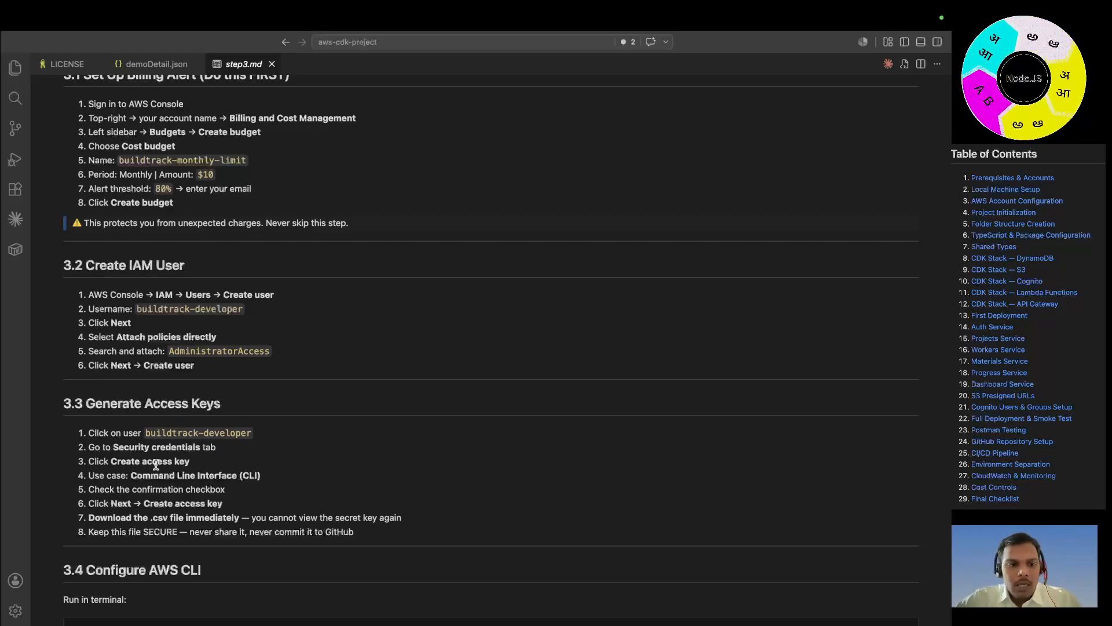
scroll(154, 461, "down", 3)
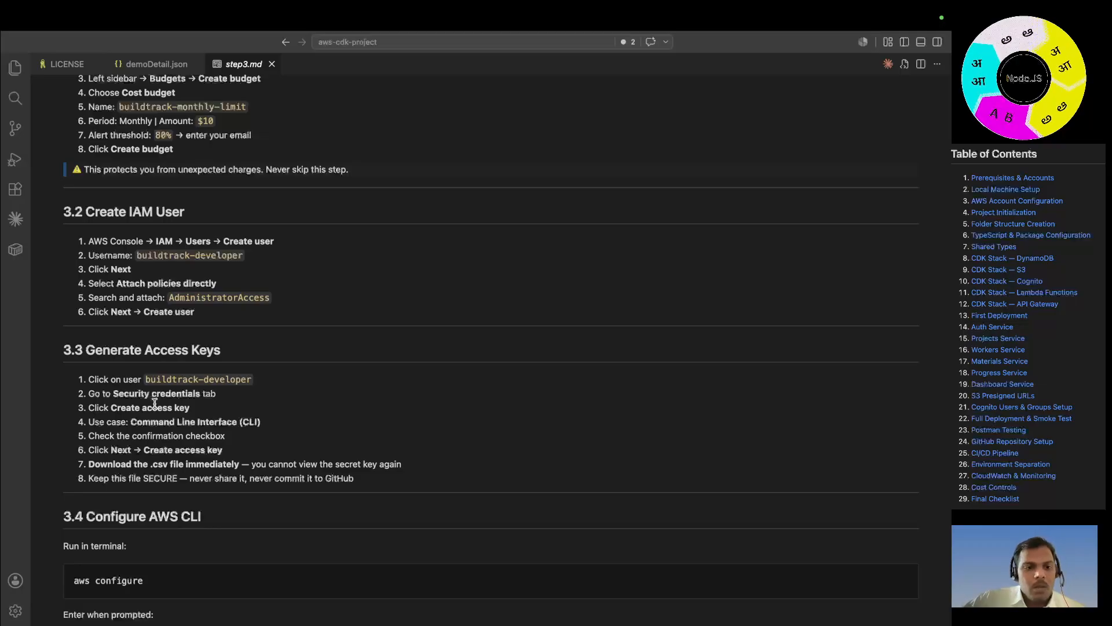
scroll(155, 403, "down", 1)
scroll(155, 404, "down", 3)
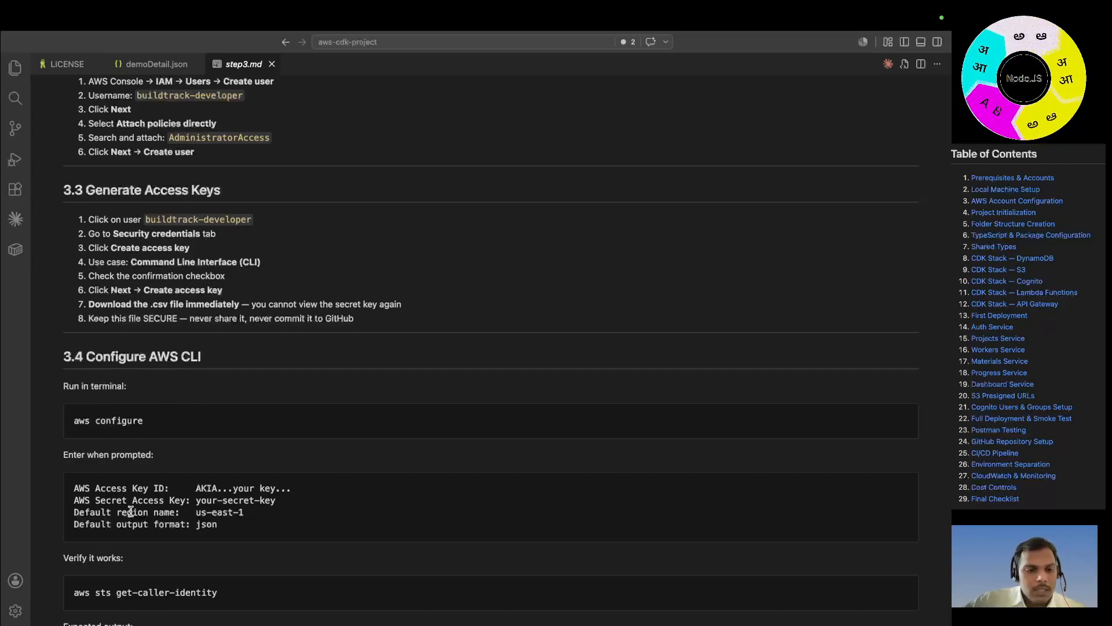
scroll(147, 520, "down", 2)
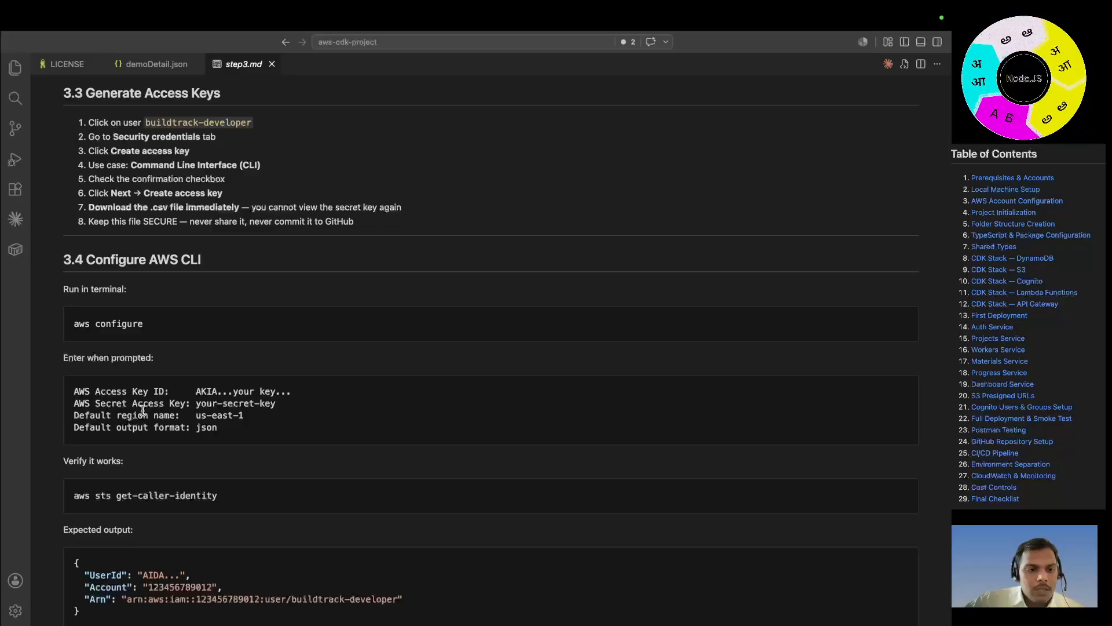
scroll(136, 472, "down", 1)
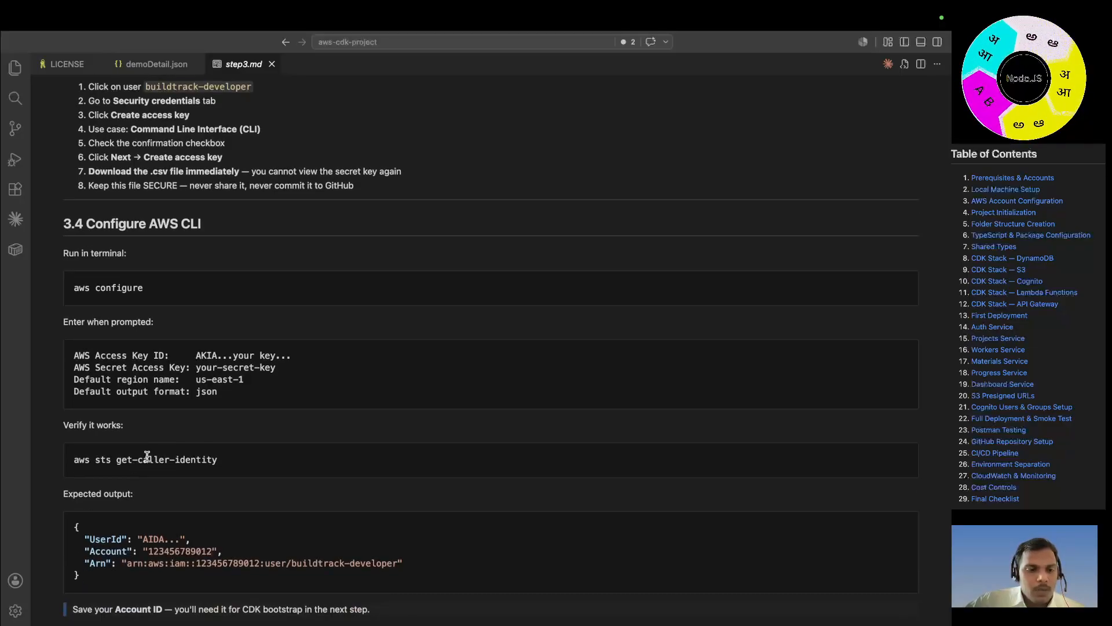
scroll(148, 461, "down", 4)
scroll(149, 460, "down", 1)
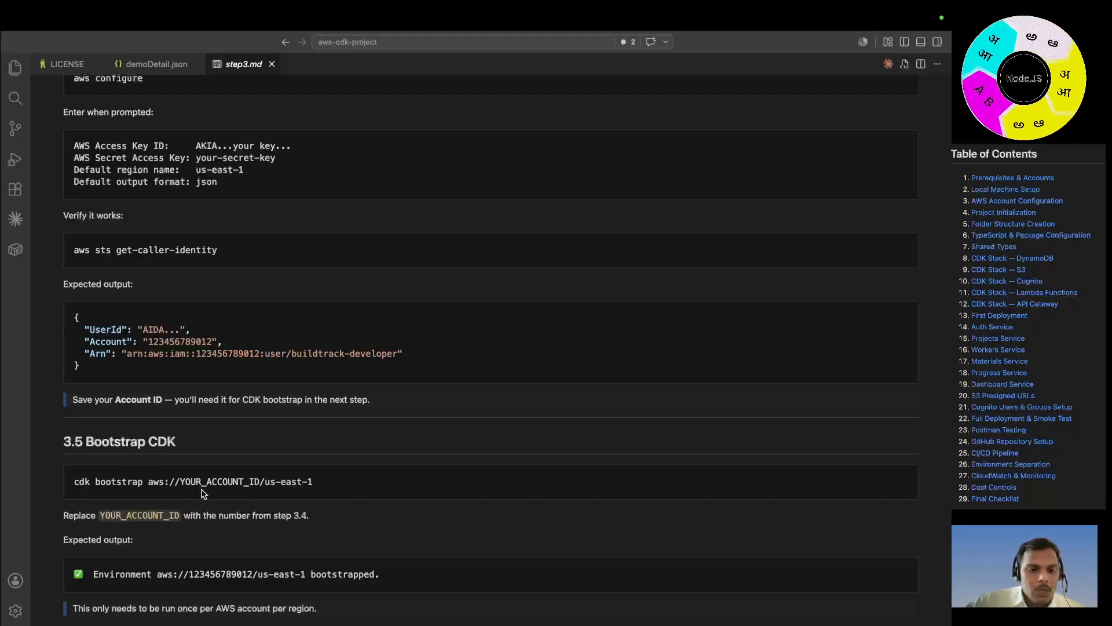
scroll(203, 490, "down", 1)
scroll(195, 496, "down", 3)
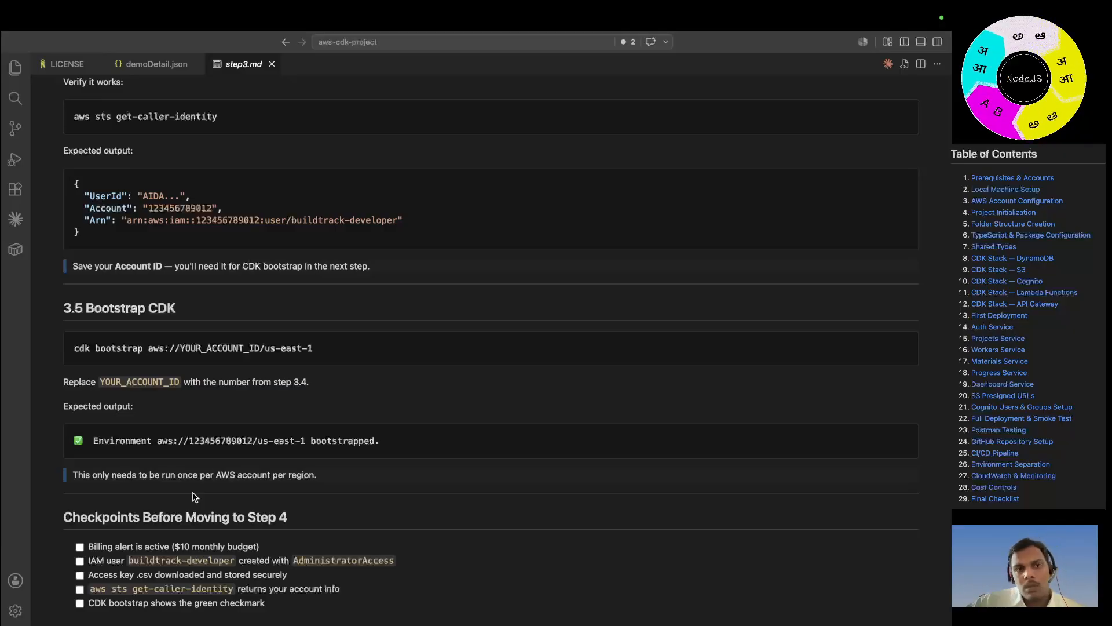
scroll(194, 496, "up", 10)
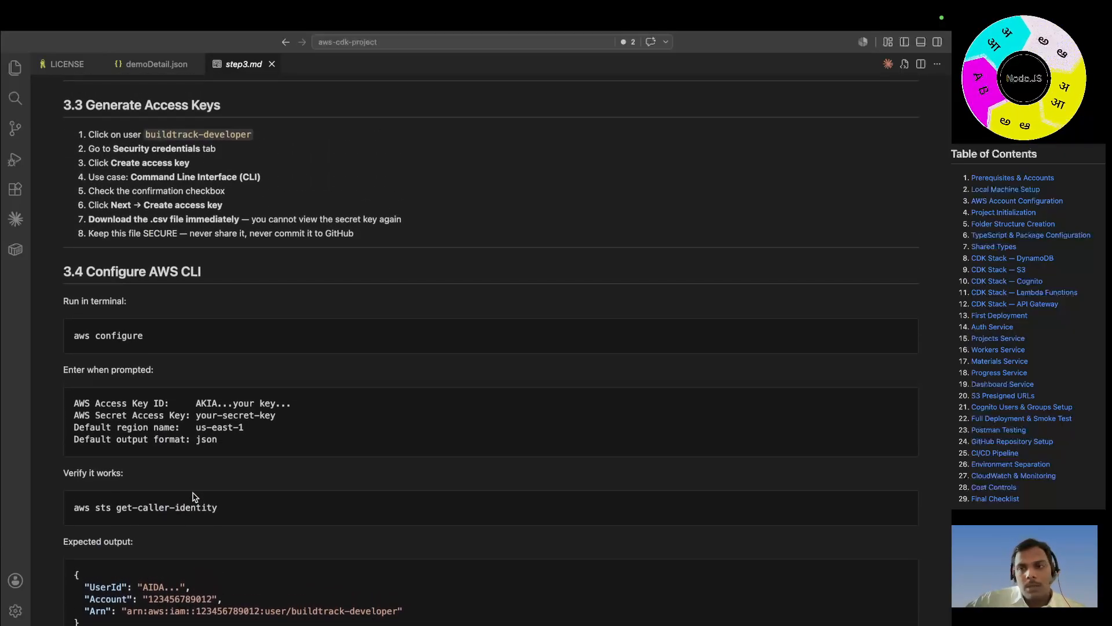
scroll(194, 496, "up", 9)
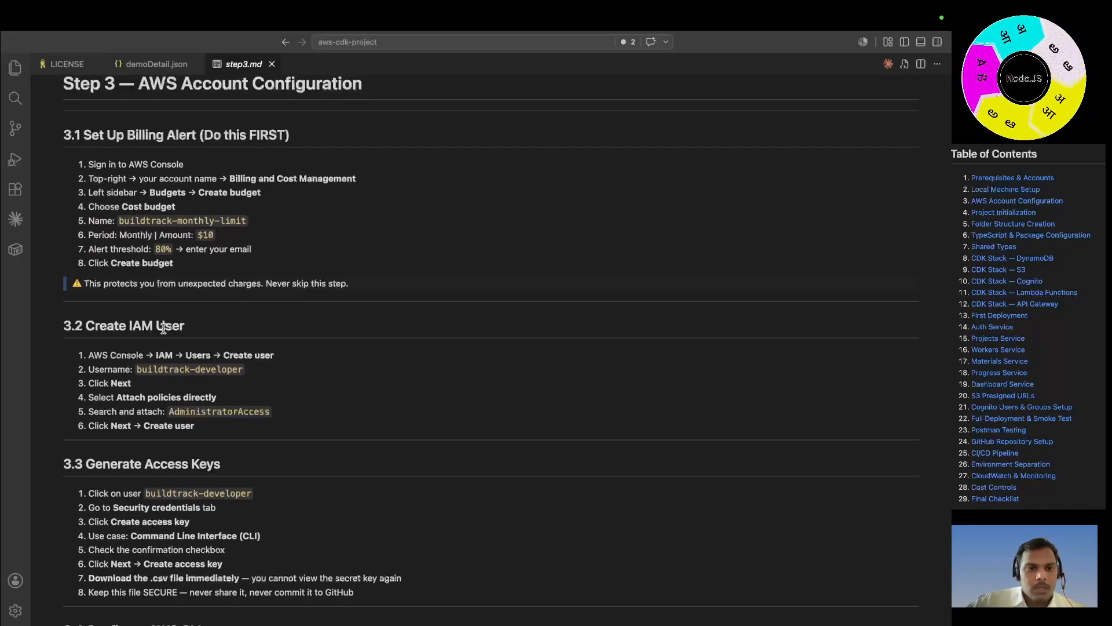
scroll(174, 278, "down", 4)
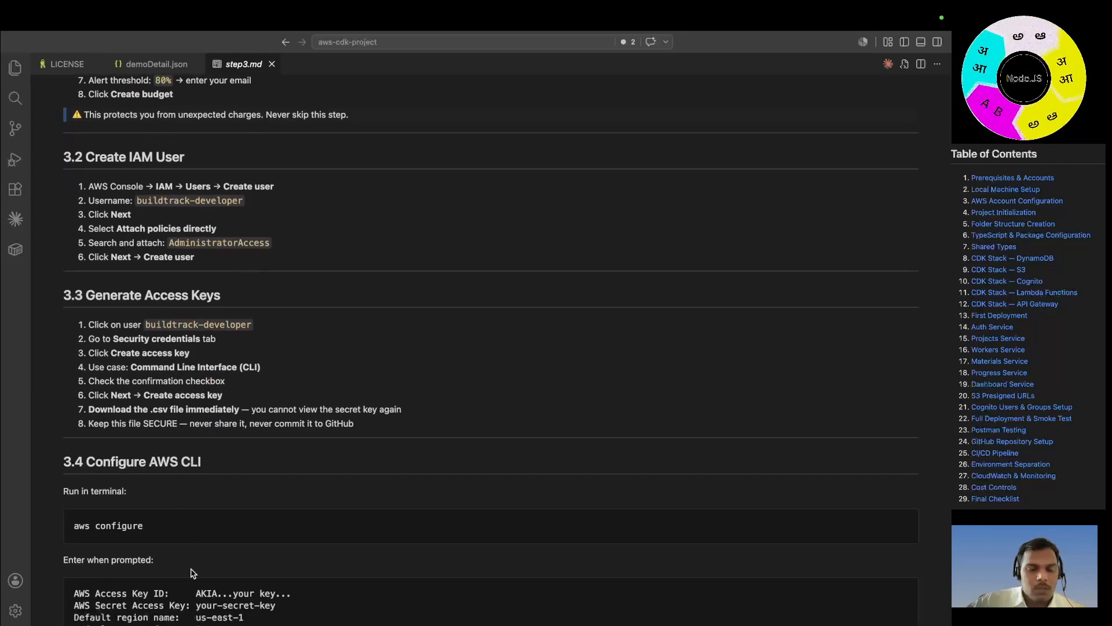
scroll(193, 573, "down", 2)
scroll(193, 574, "up", 7)
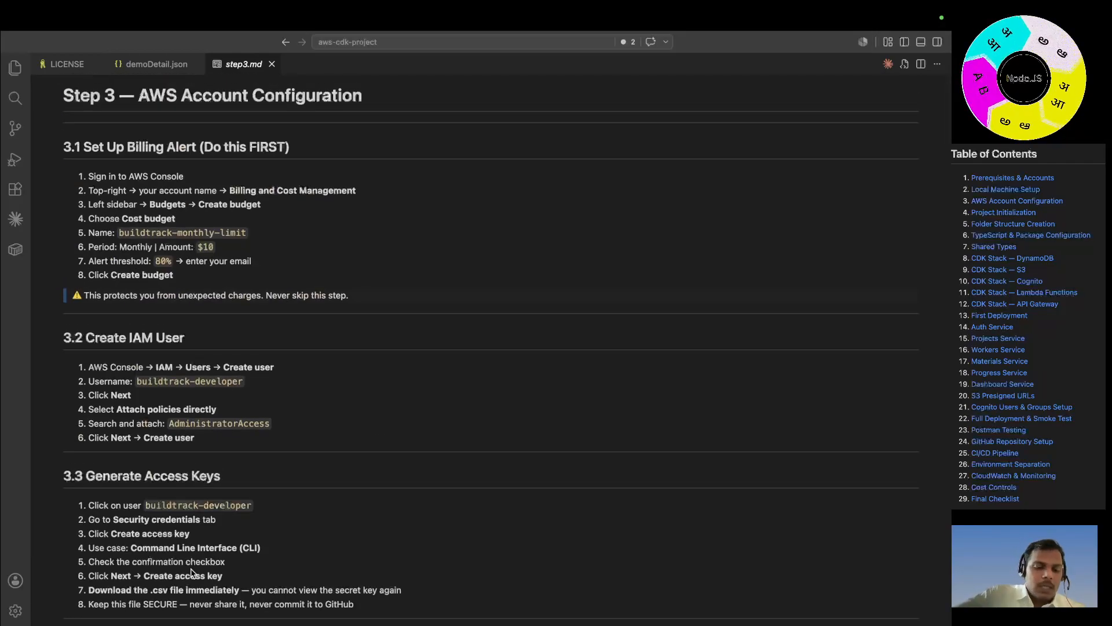
key("super+Tab")
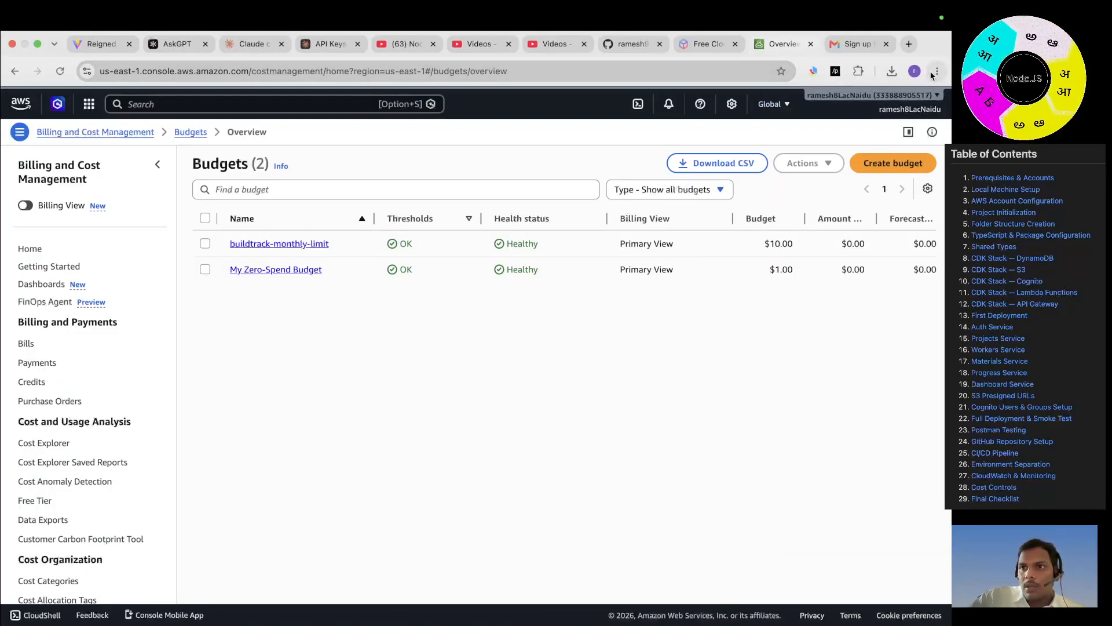
left_click(937, 71)
left_click(834, 138)
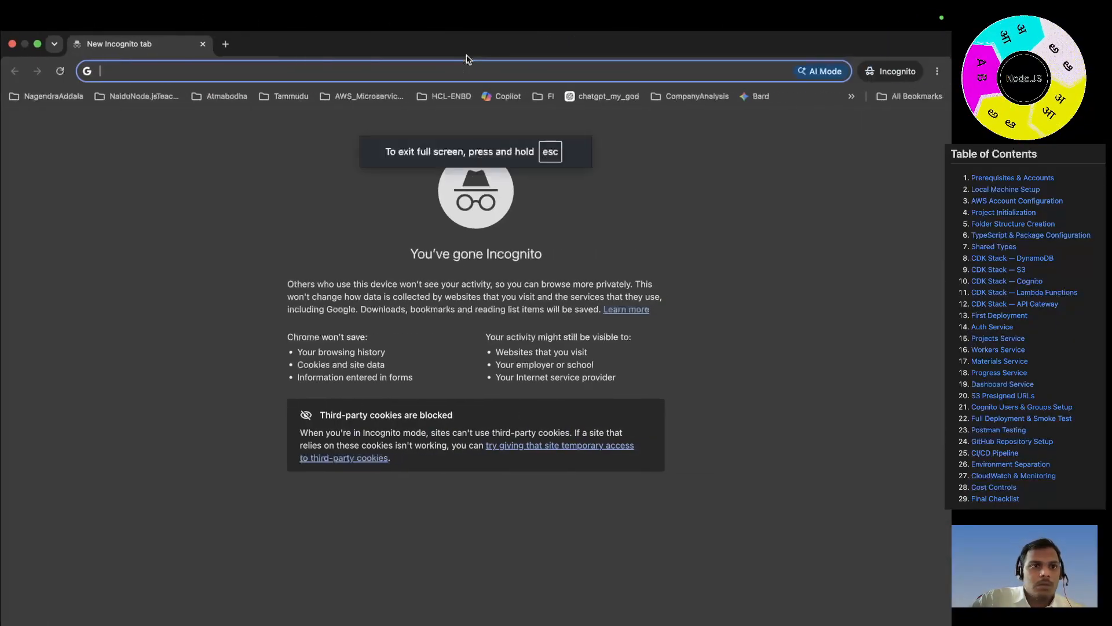
Step: Search 'aws console', open the Amazon Web Services result, and start creating an account
type("aws")
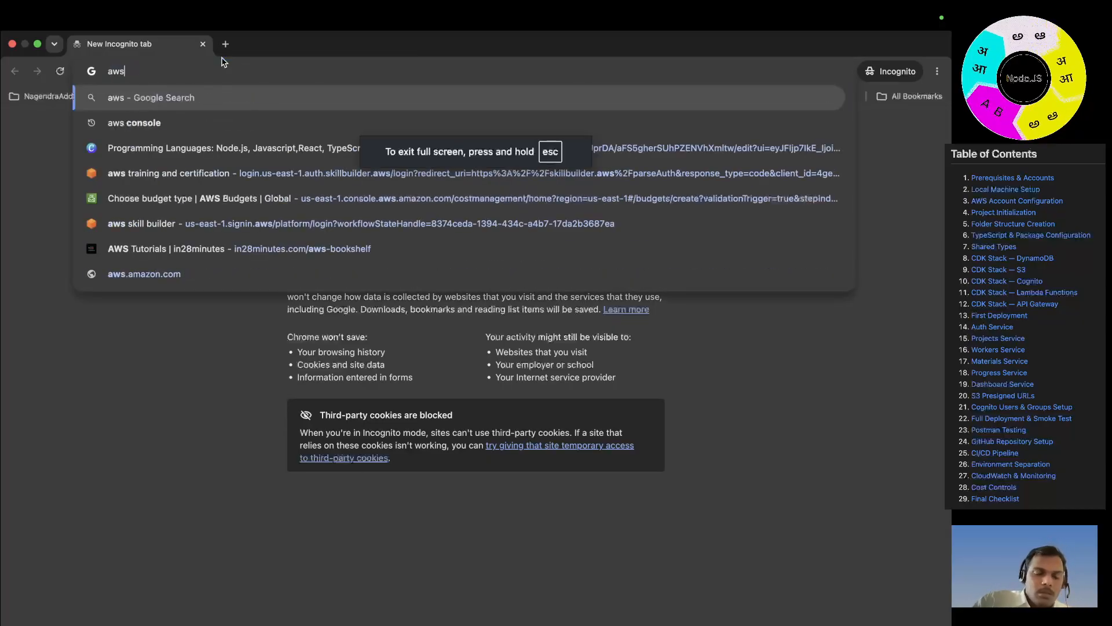
type(" console")
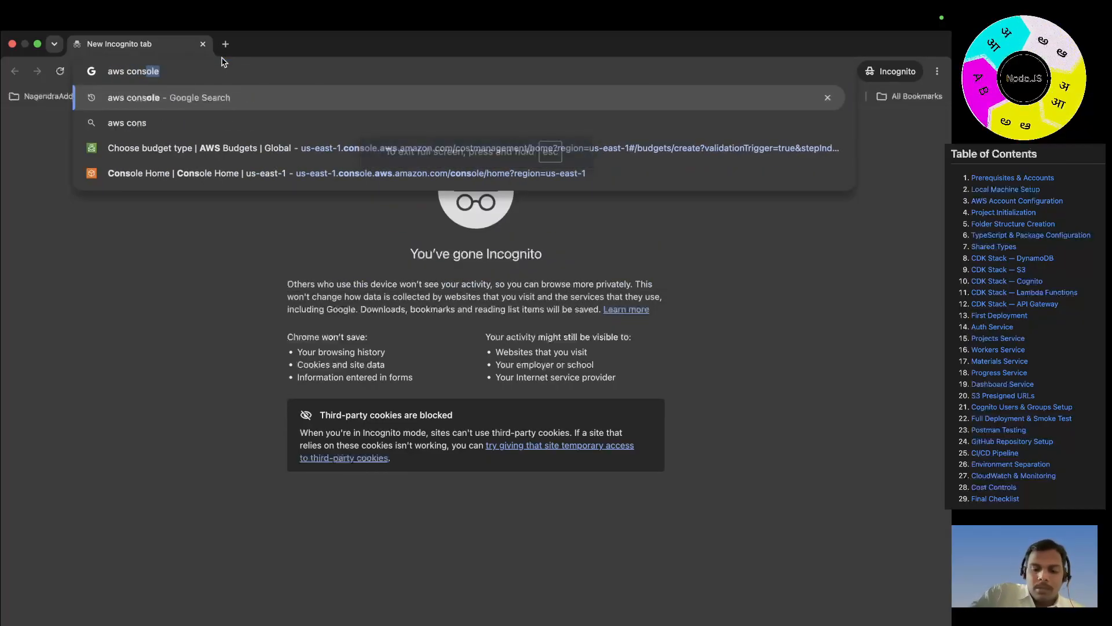
key("Return")
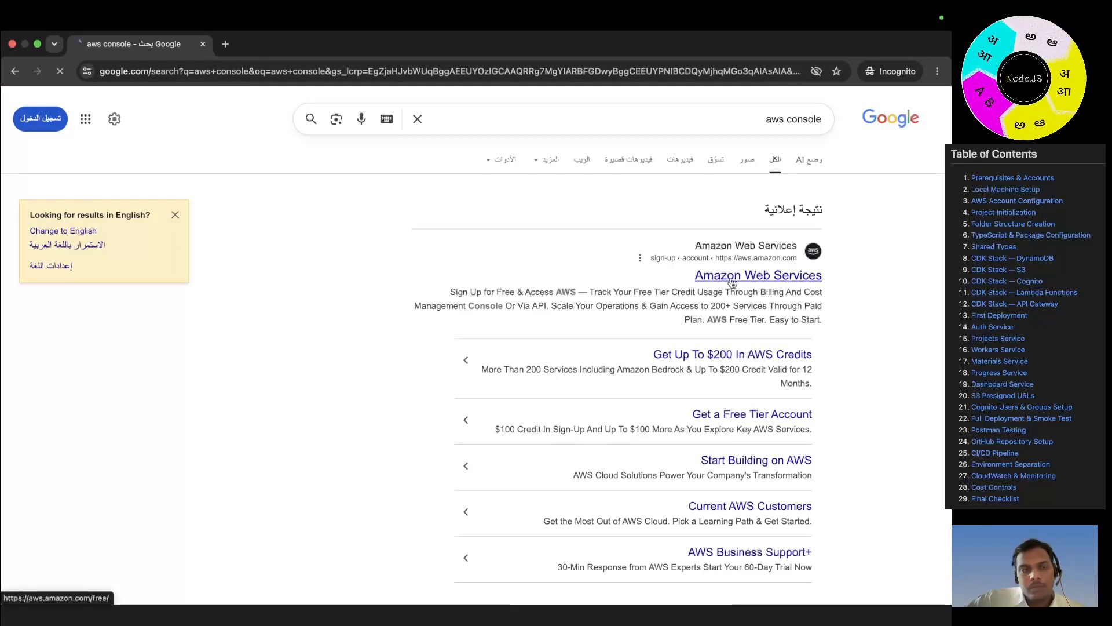
left_click(731, 276)
left_click(850, 146)
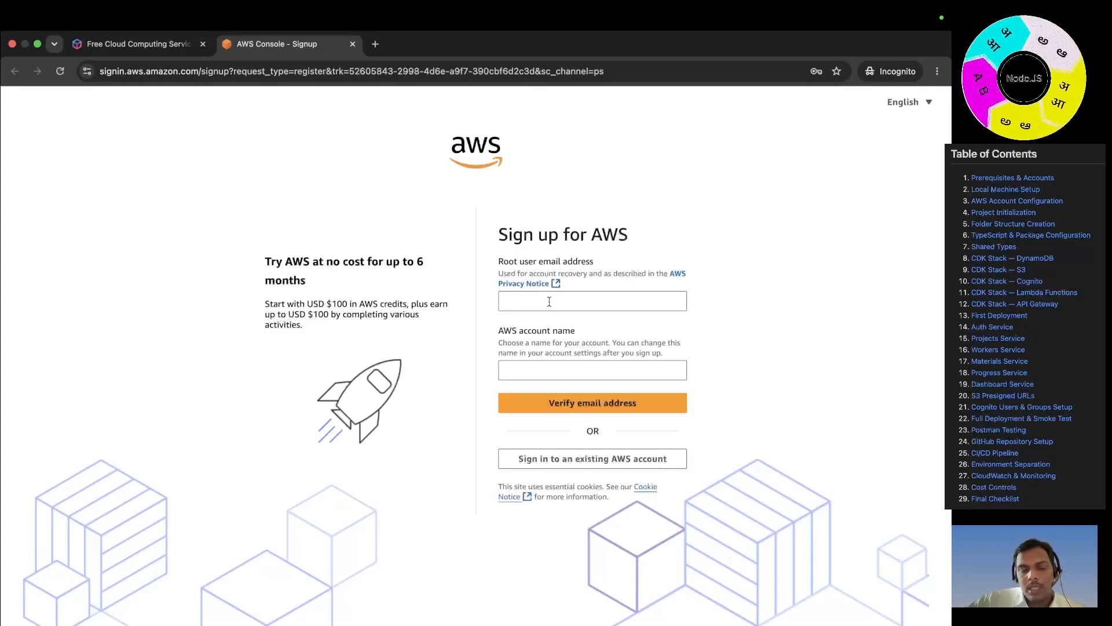
Step: Partly fill the signup form's account name and root e-mail, then abandon it by closing the tab
left_click(548, 379)
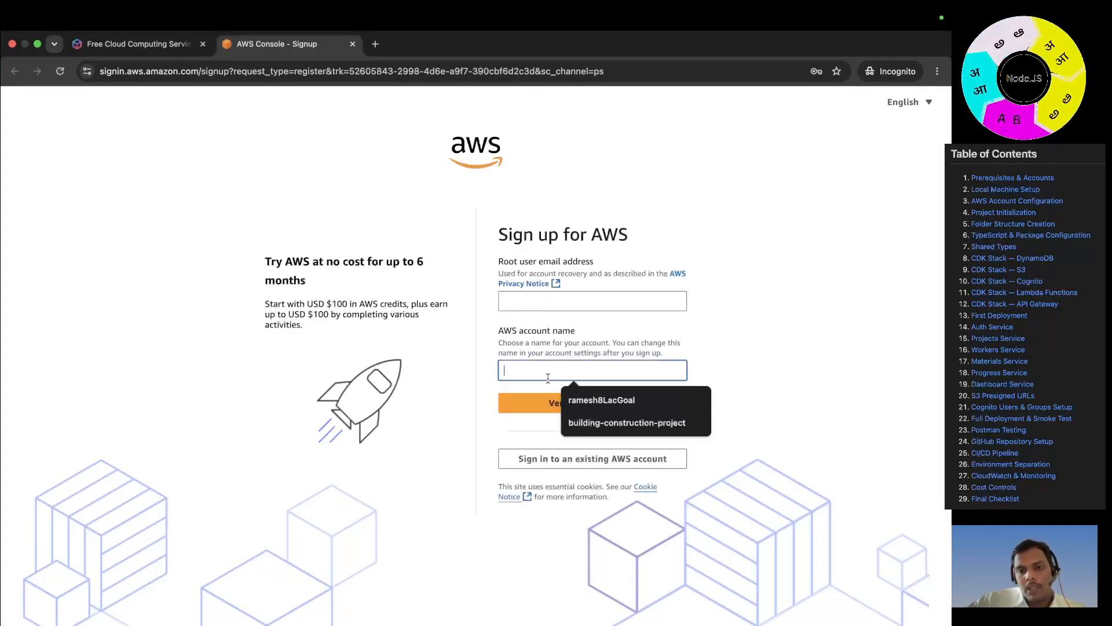
left_click(546, 297)
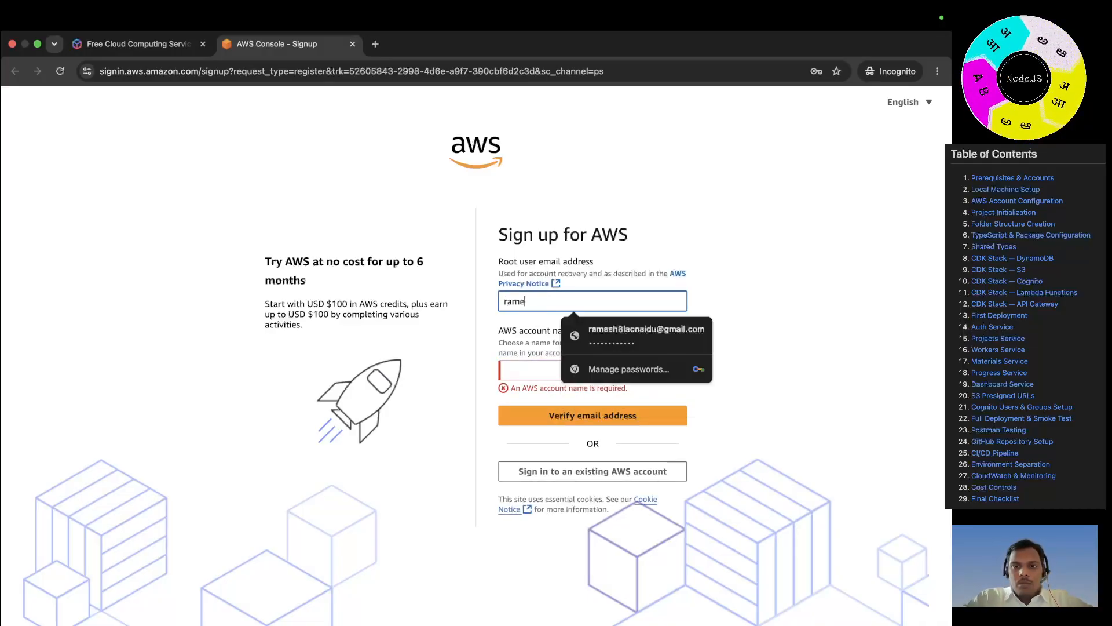
left_click(632, 335)
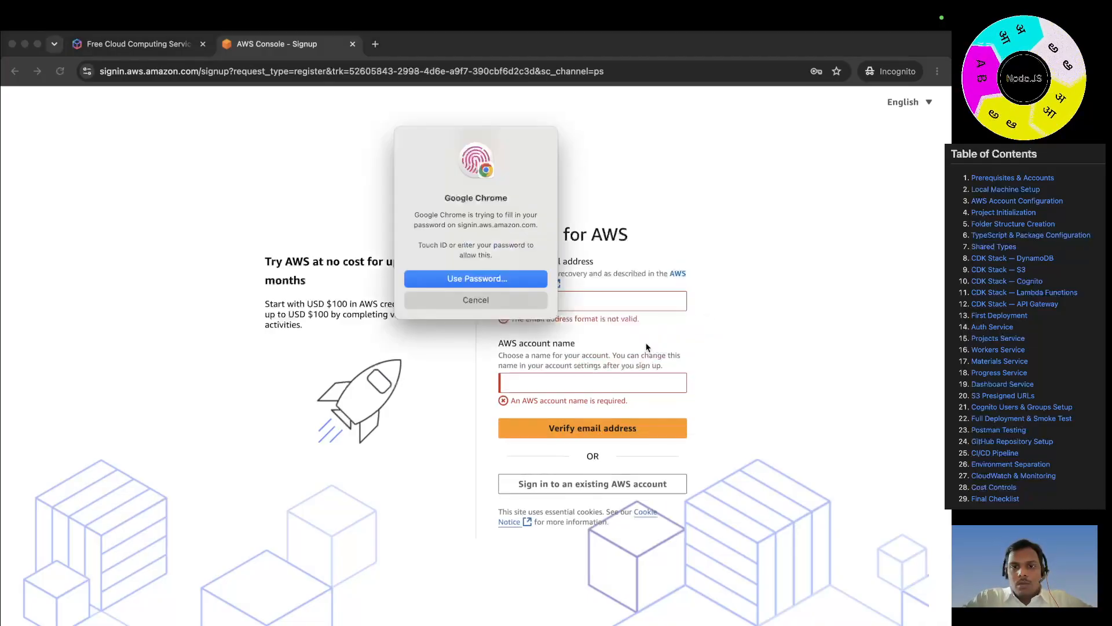
left_click(496, 297)
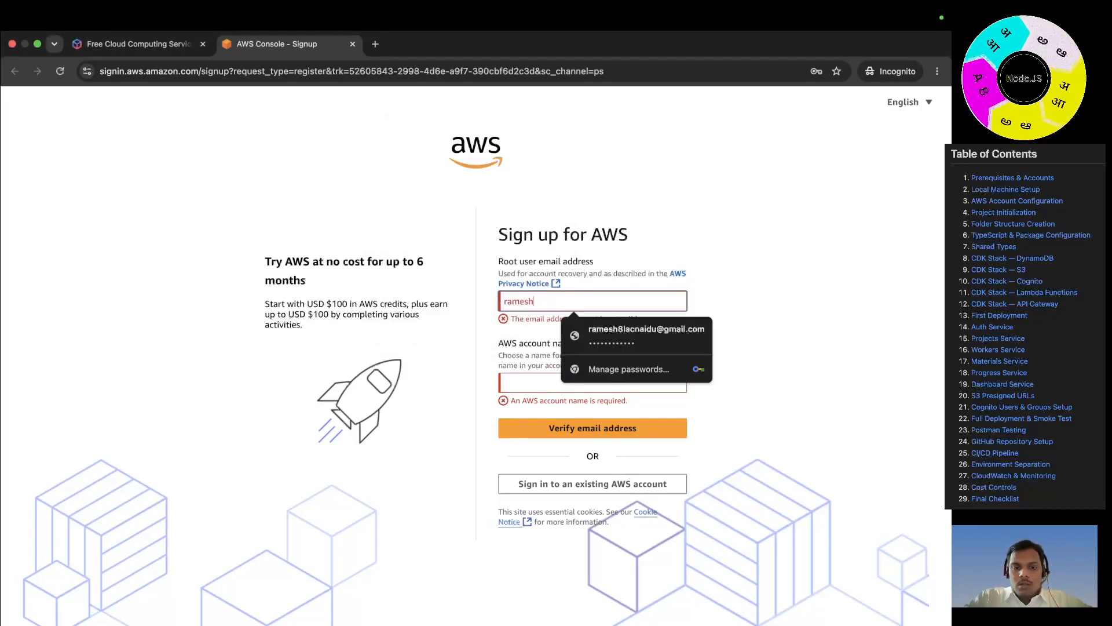
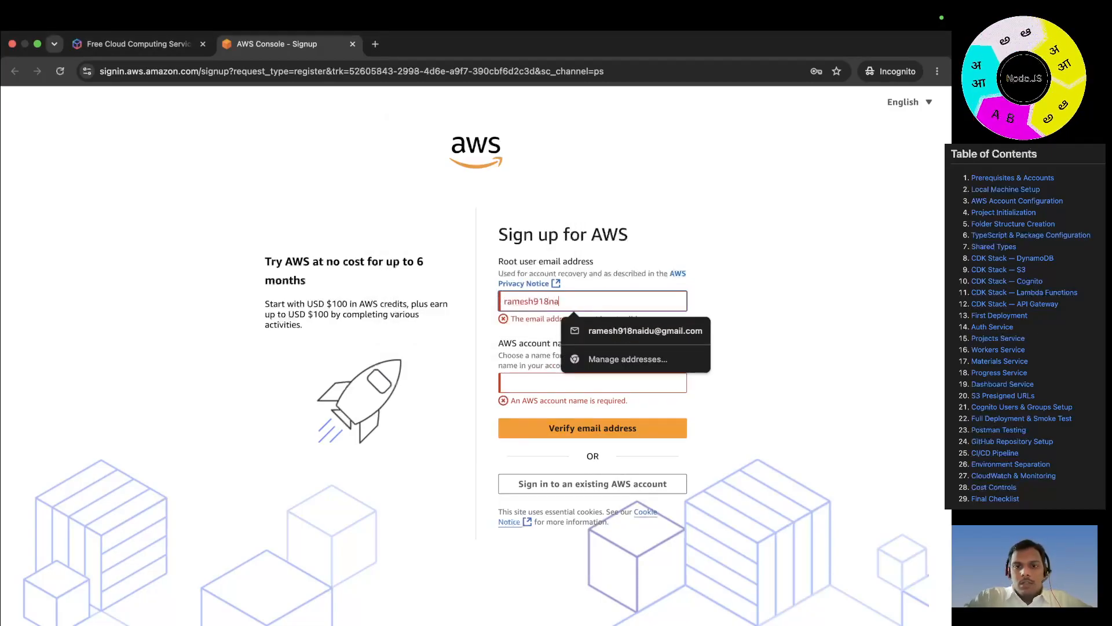
key("super+w")
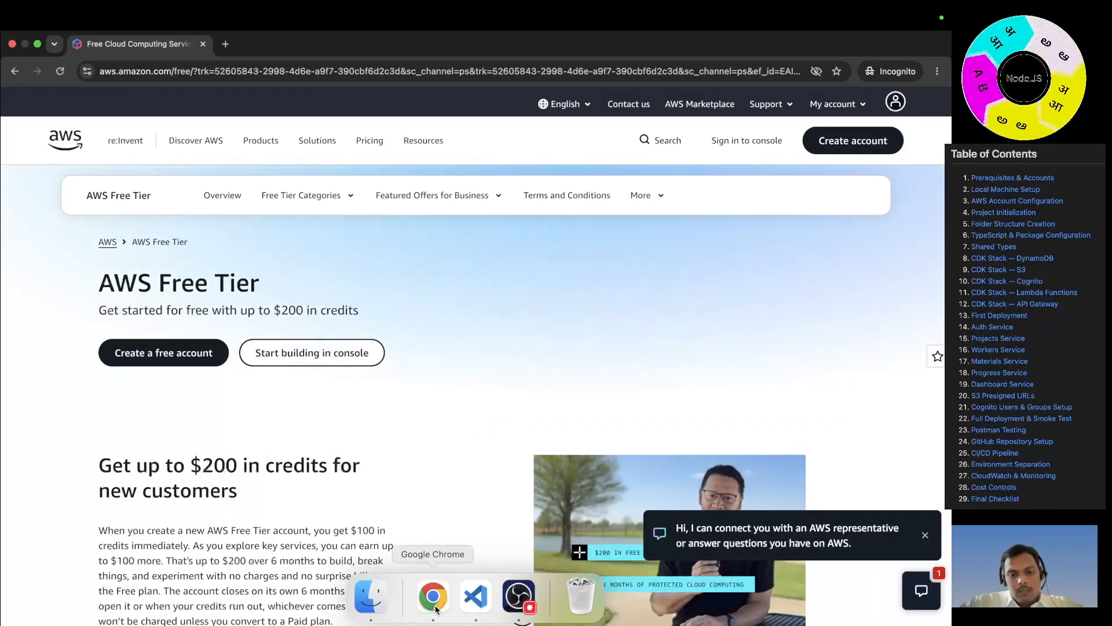
Step: Bring the AWS Budgets window forward and reach Budgets through Billing and Cost Management
right_click(433, 597)
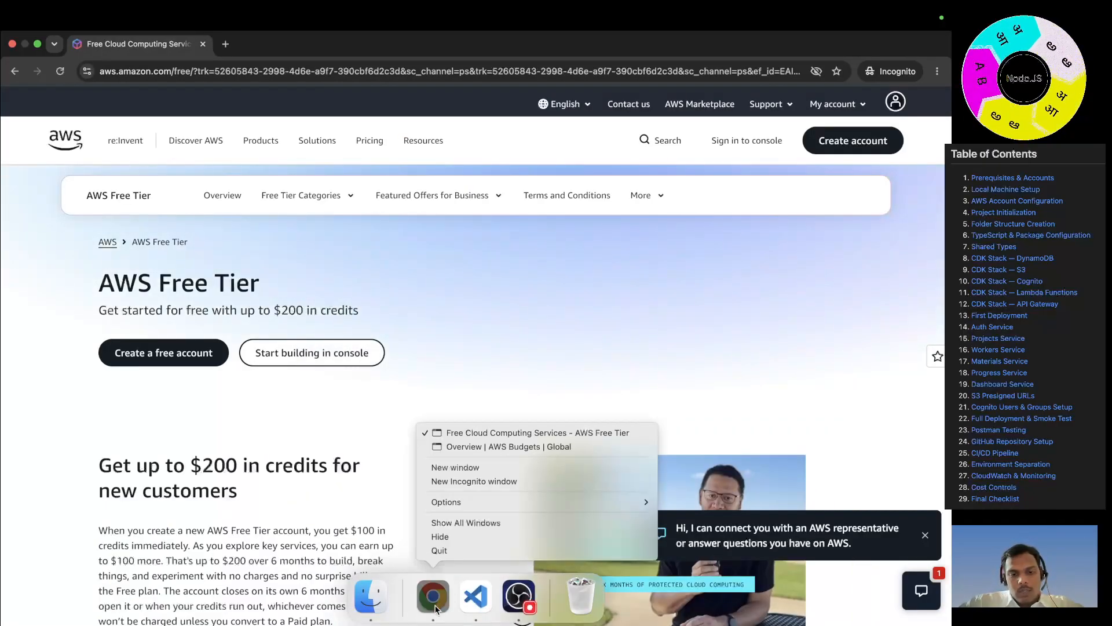
left_click(482, 449)
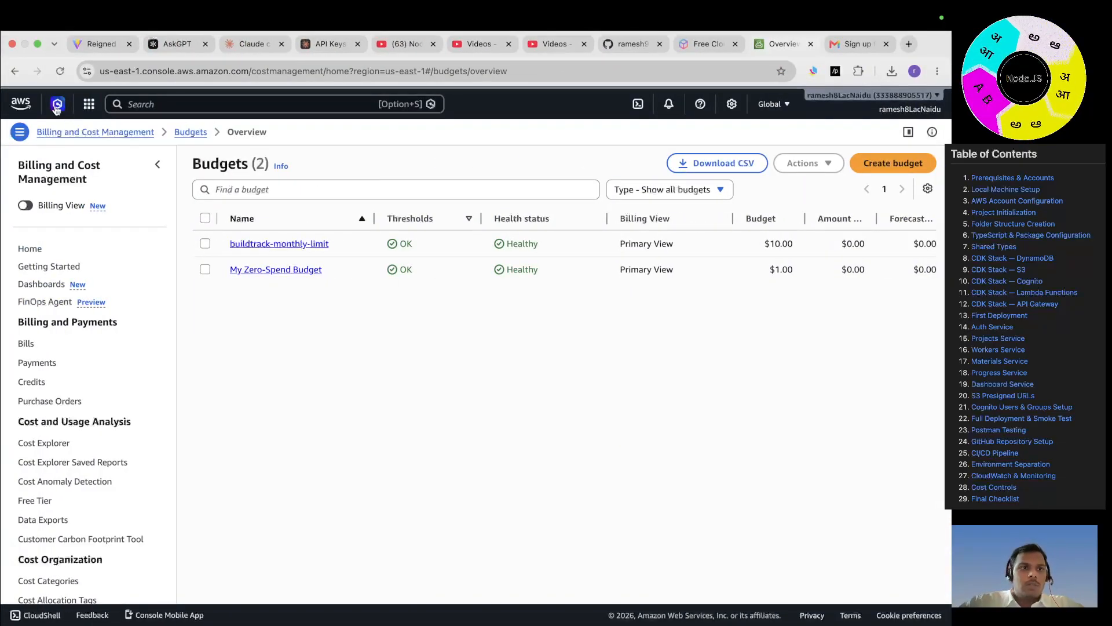
left_click(26, 106)
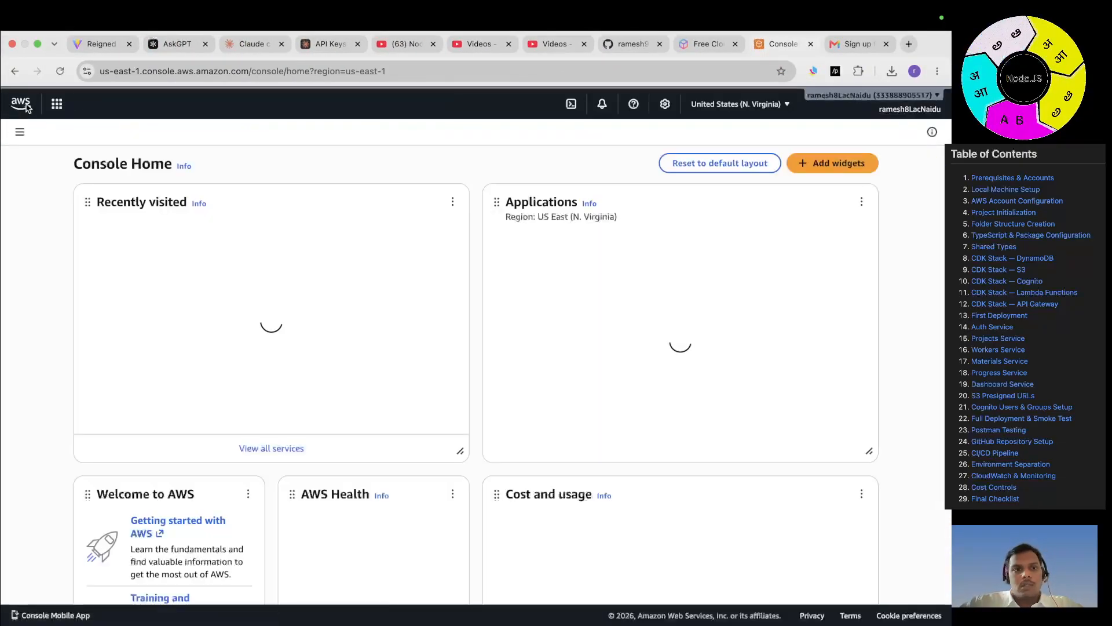
left_click(182, 104)
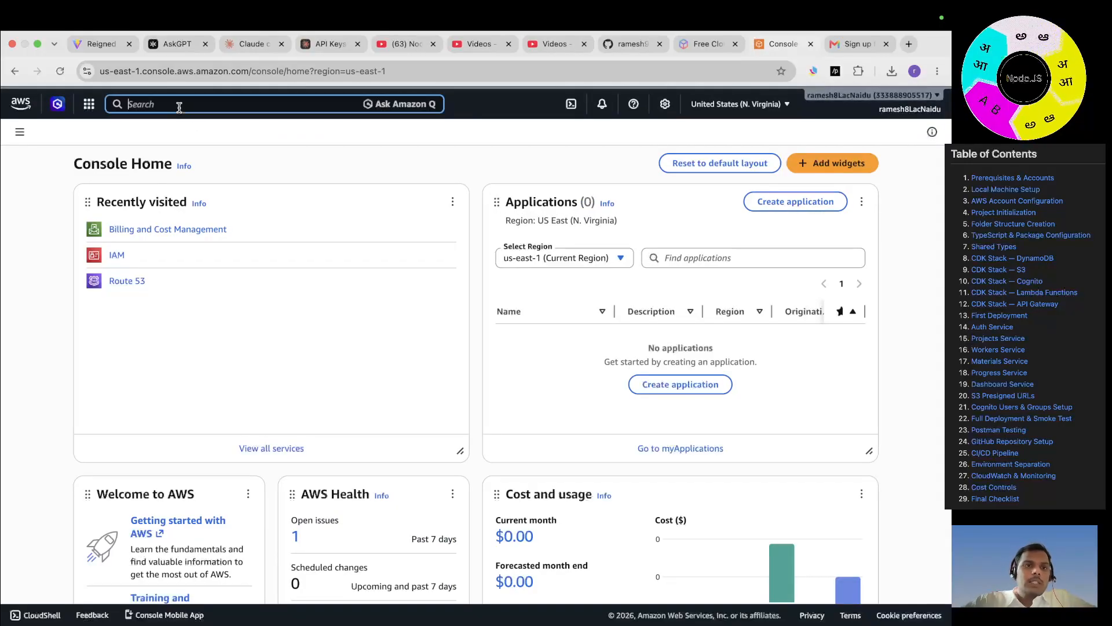
type("billing and")
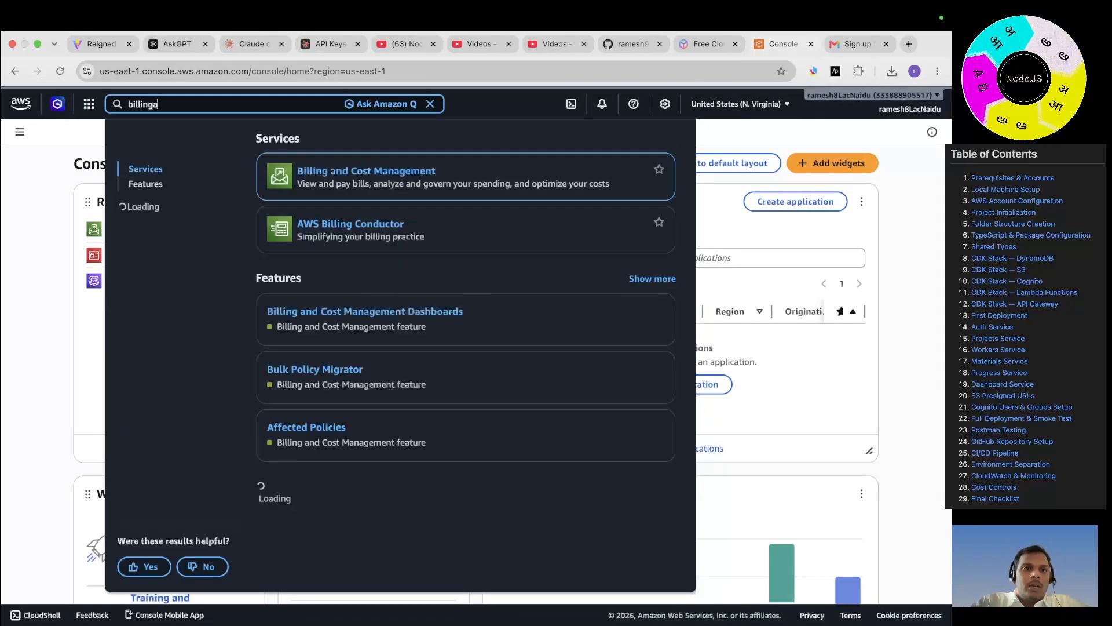
left_click(388, 174)
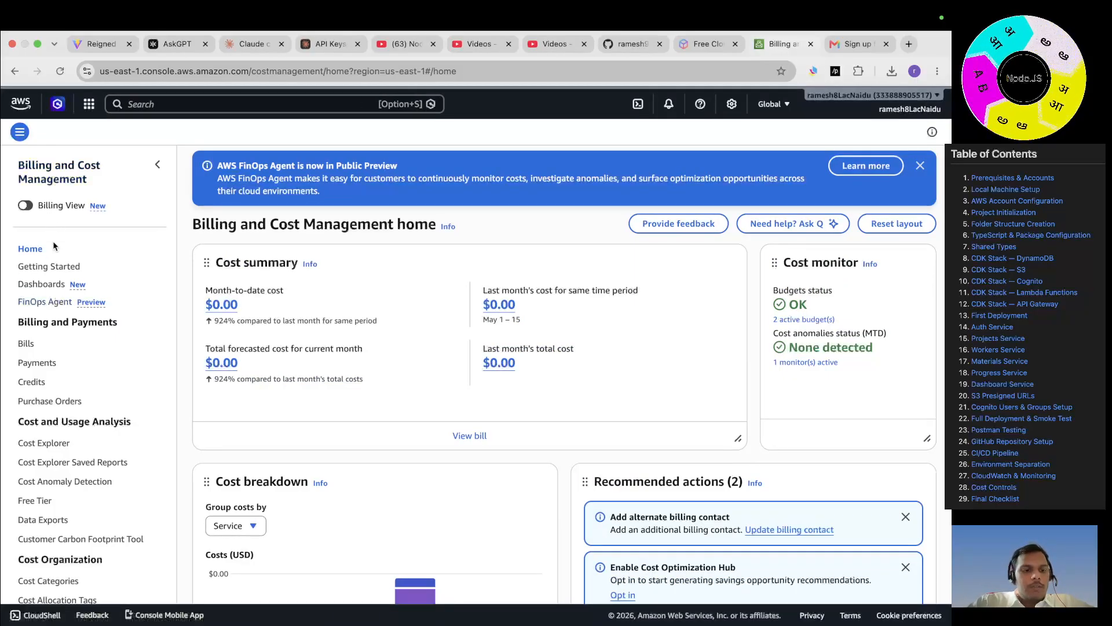
scroll(66, 314, "down", 6)
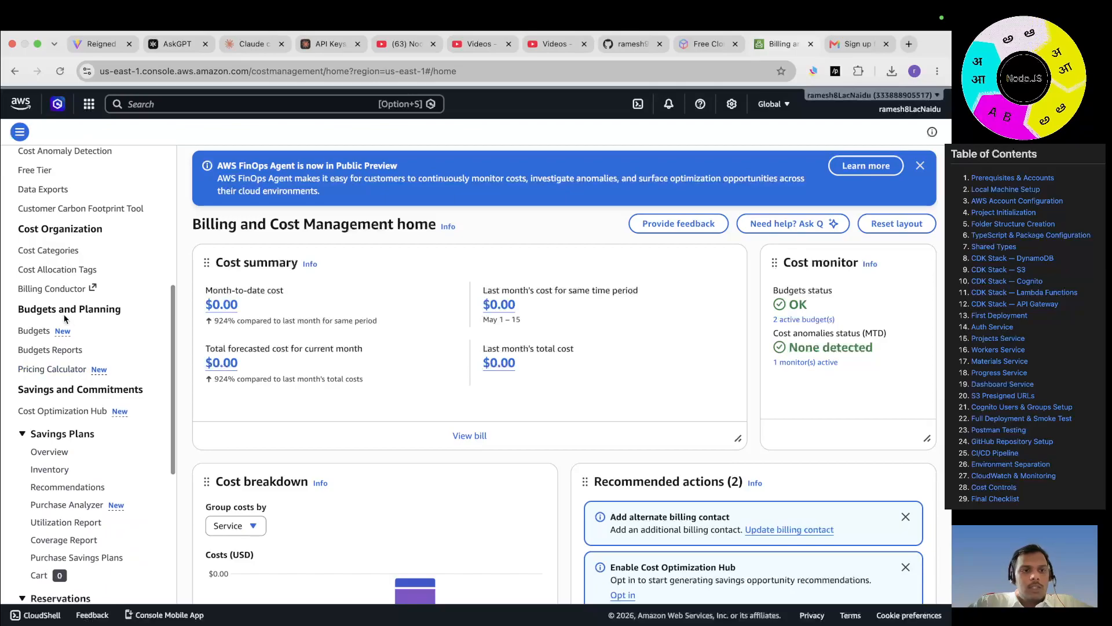
left_click(33, 333)
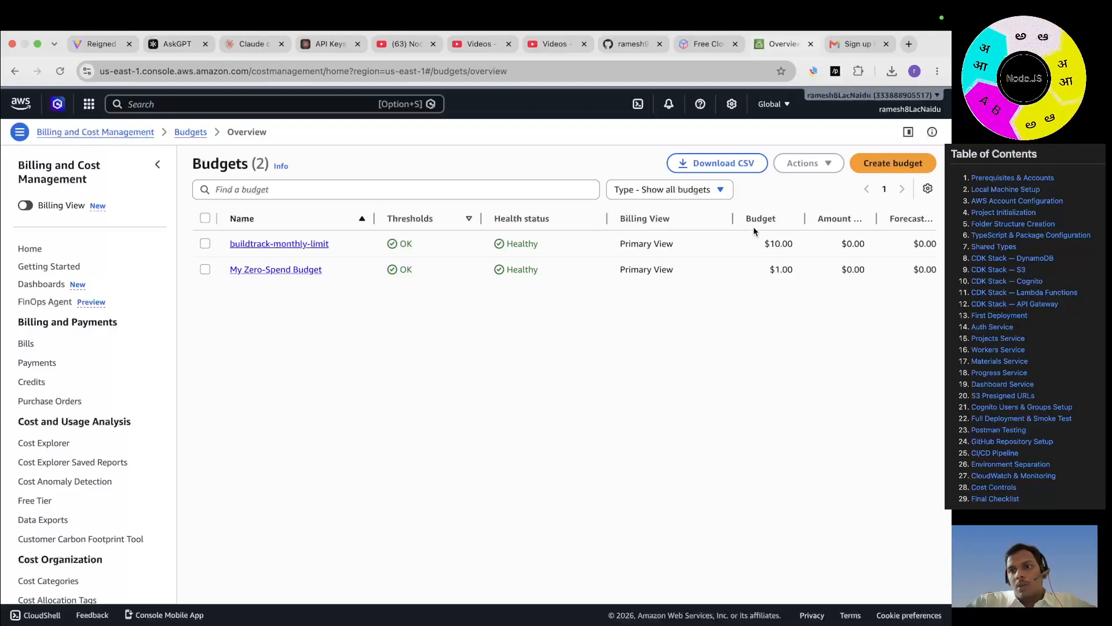
Step: Start a budget from the Monthly cost budget template and set the amount to $10
left_click(881, 164)
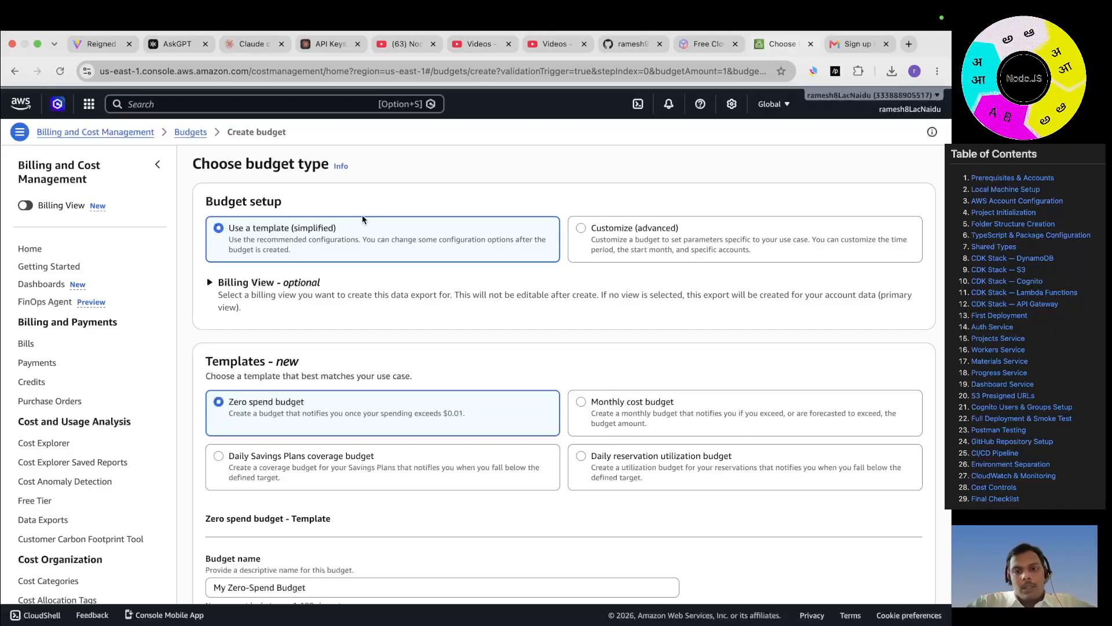
scroll(363, 219, "down", 2)
left_click(582, 289)
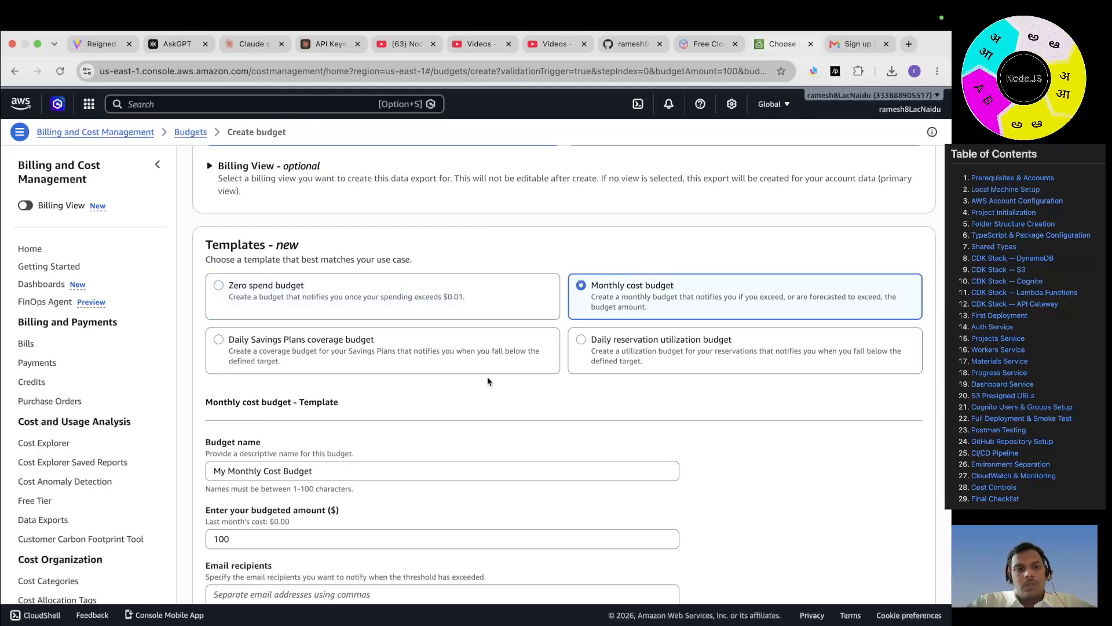
scroll(488, 381, "down", 3)
left_click(240, 366)
key("BackSpace")
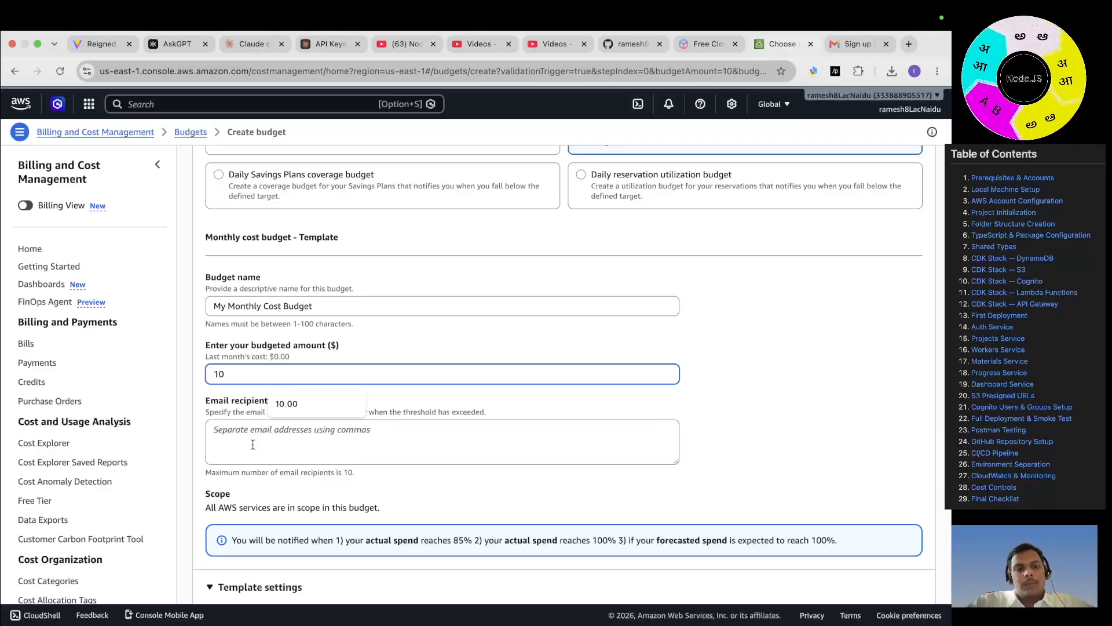
left_click(249, 444)
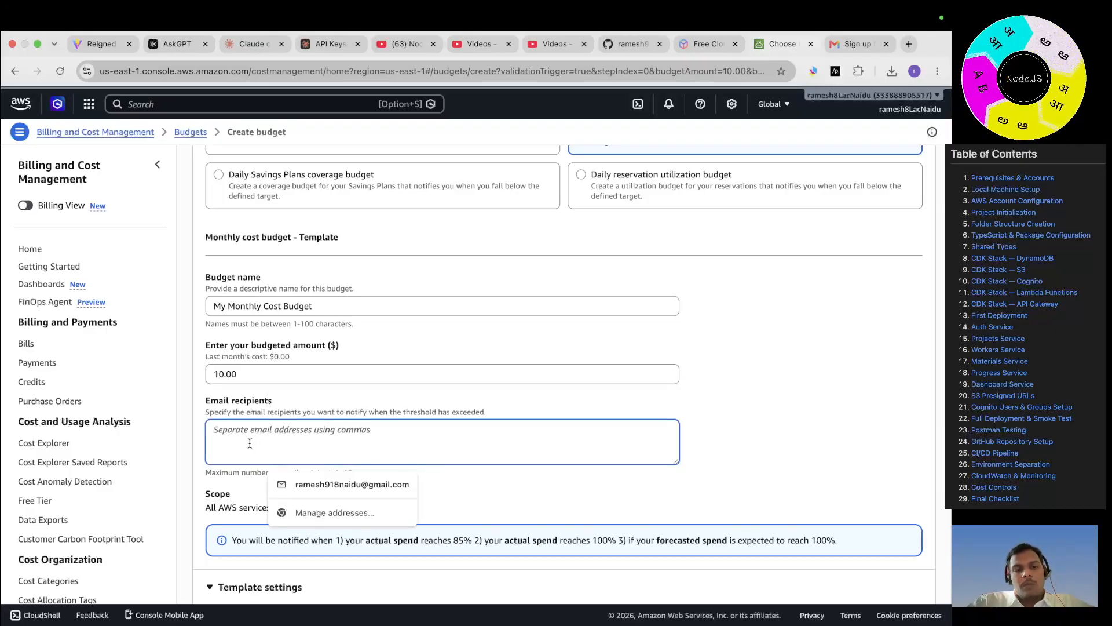
Step: Add a second alert recipient's e-mail address and re-correct the budgeted amount to 10
left_click(364, 485)
type(", n")
key("BackSpace")
key("BackSpace")
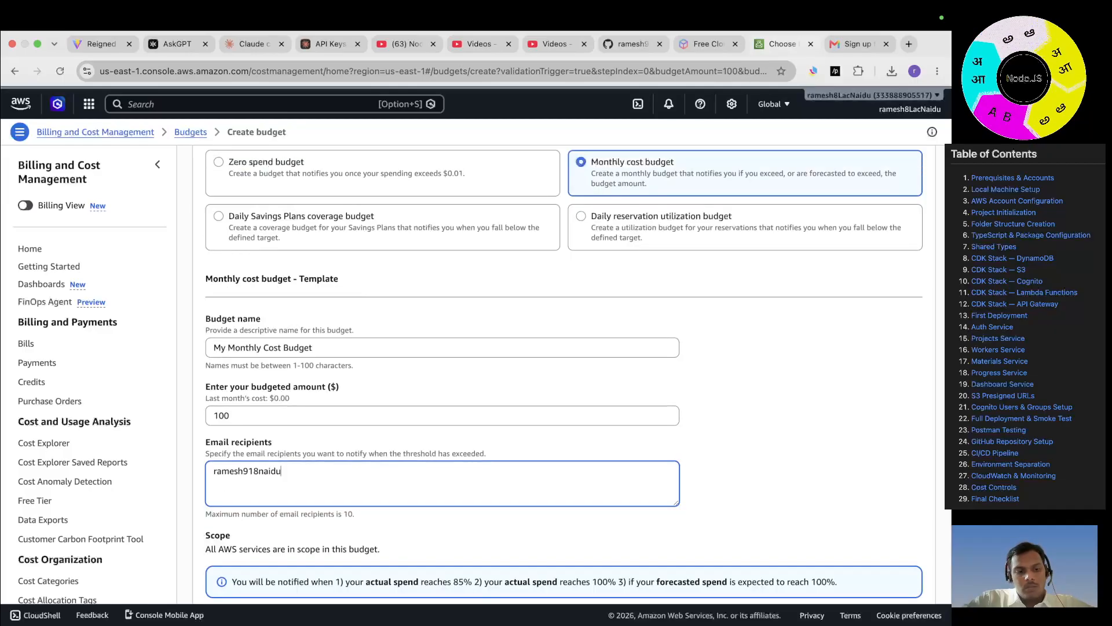
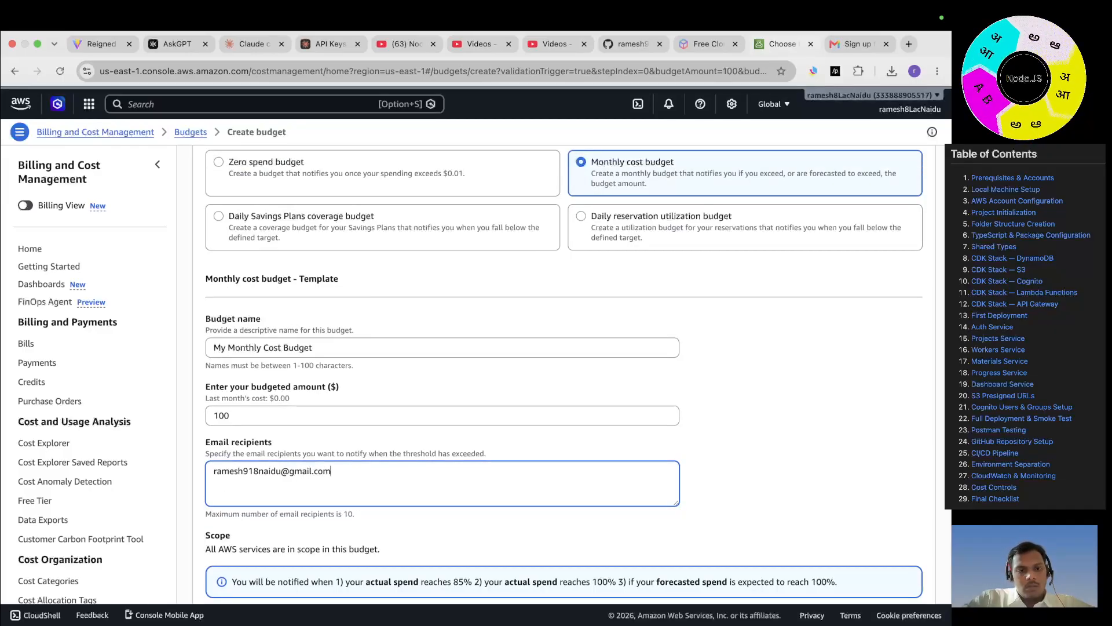
left_click(232, 413)
key("BackSpace")
Step: Name the budget building-construction-telugu and create it
left_click(334, 352)
key("super+a")
key("BackSpace")
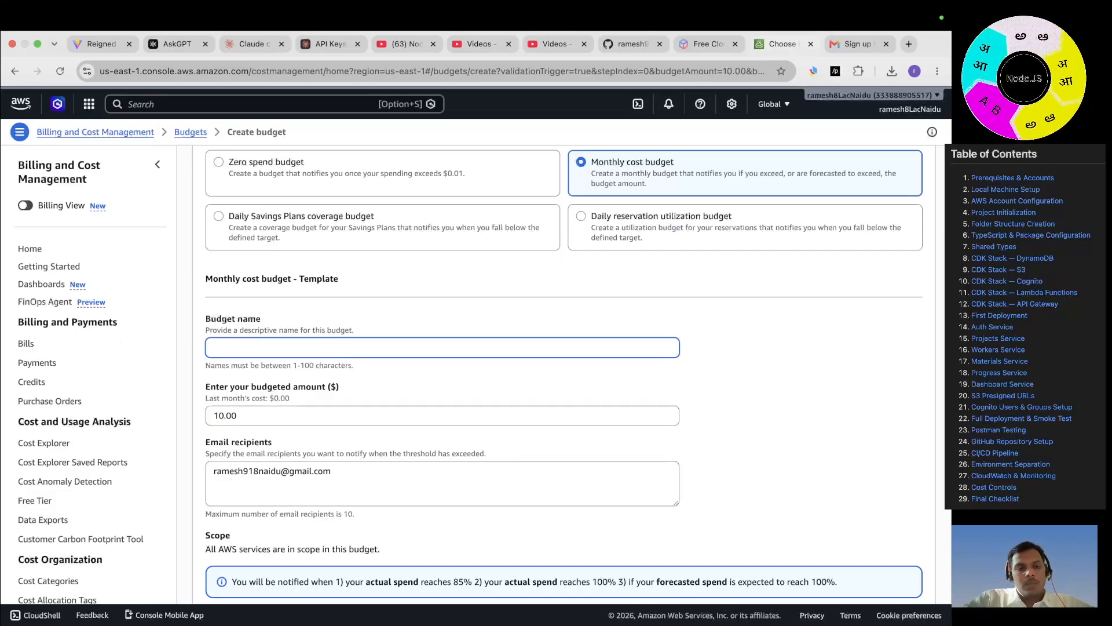
type("building ")
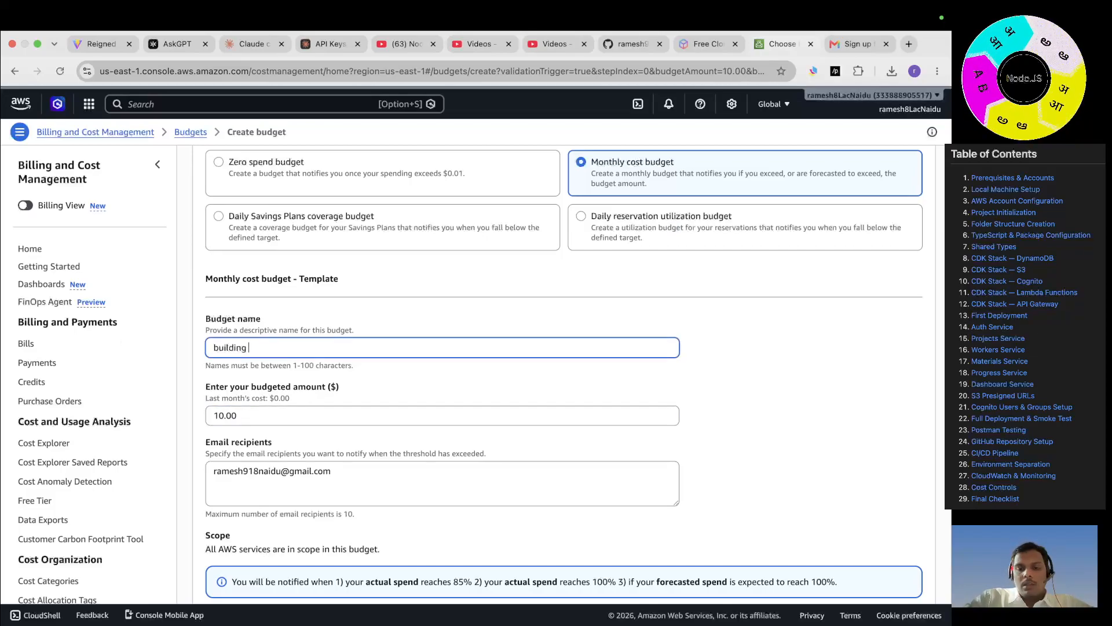
type("constrution")
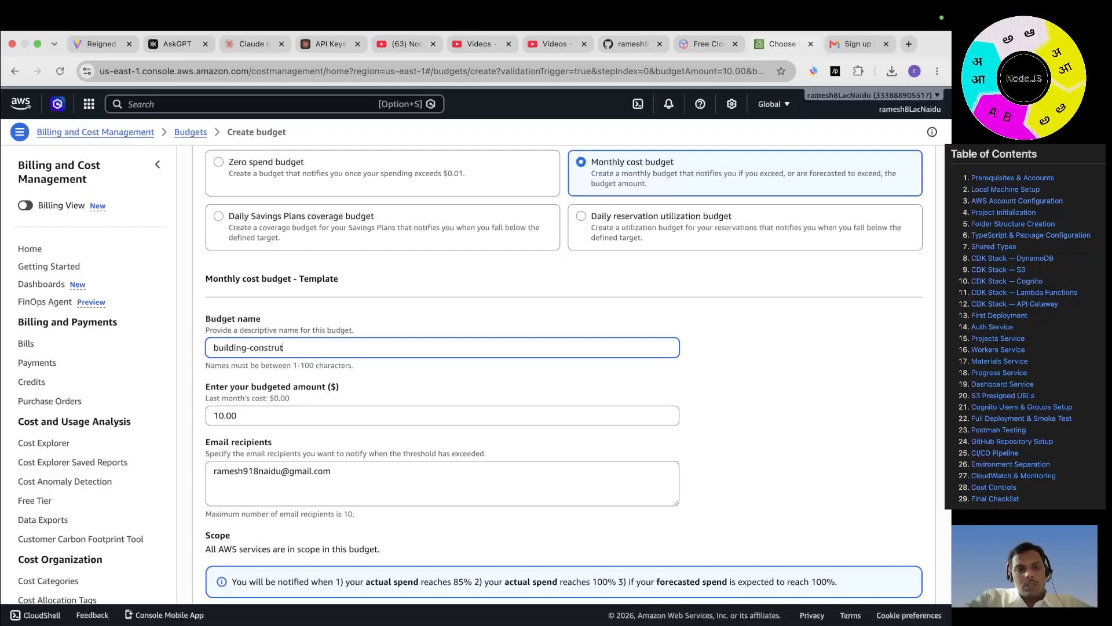
key("BackSpace")
key("BackSpace")
key("BackSpace")
type("ction-telugu")
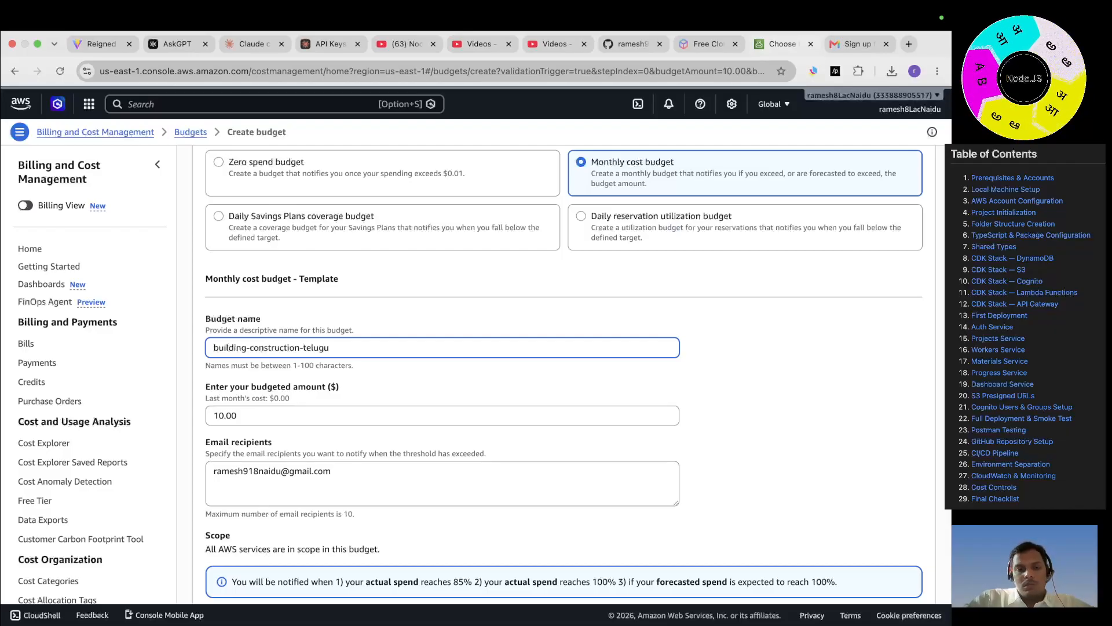
scroll(87, 406, "down", 5)
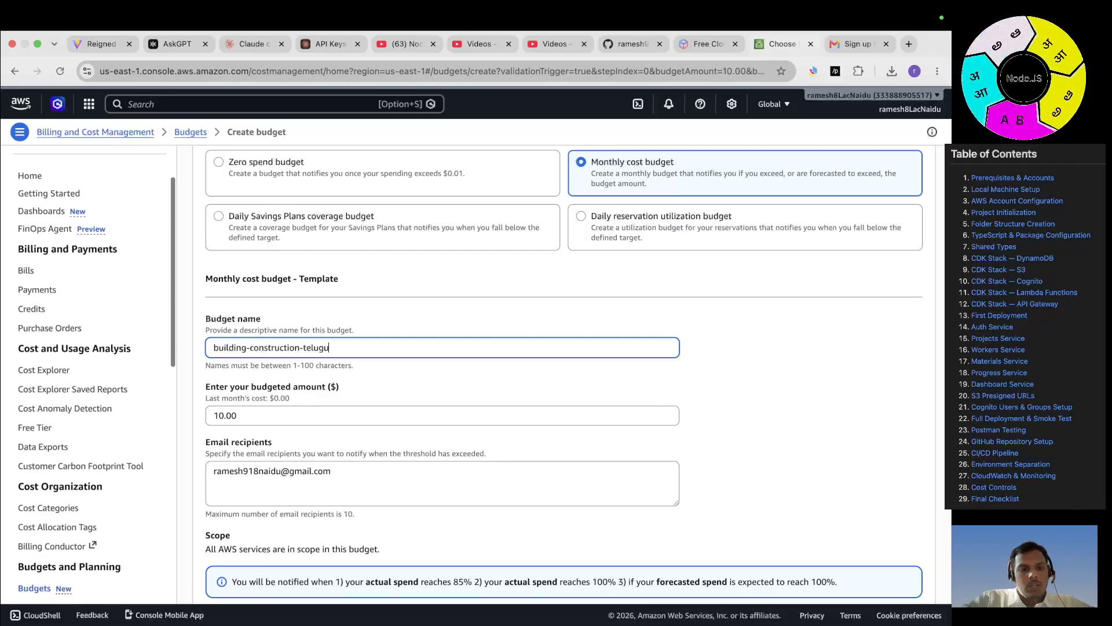
scroll(324, 474, "down", 3)
scroll(324, 474, "up", 7)
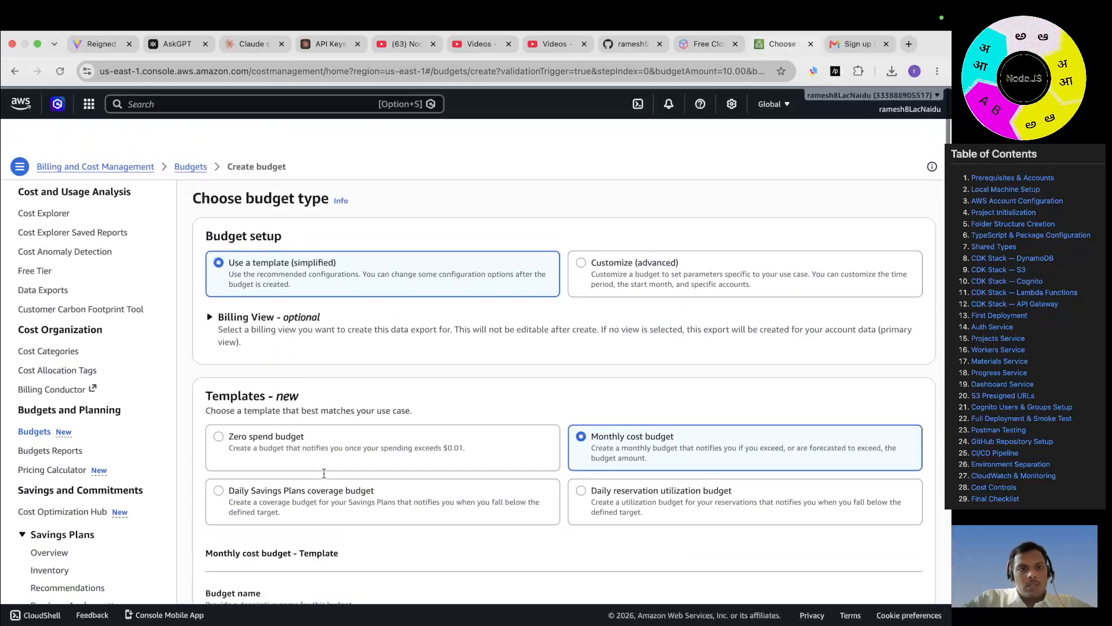
scroll(324, 470, "down", 6)
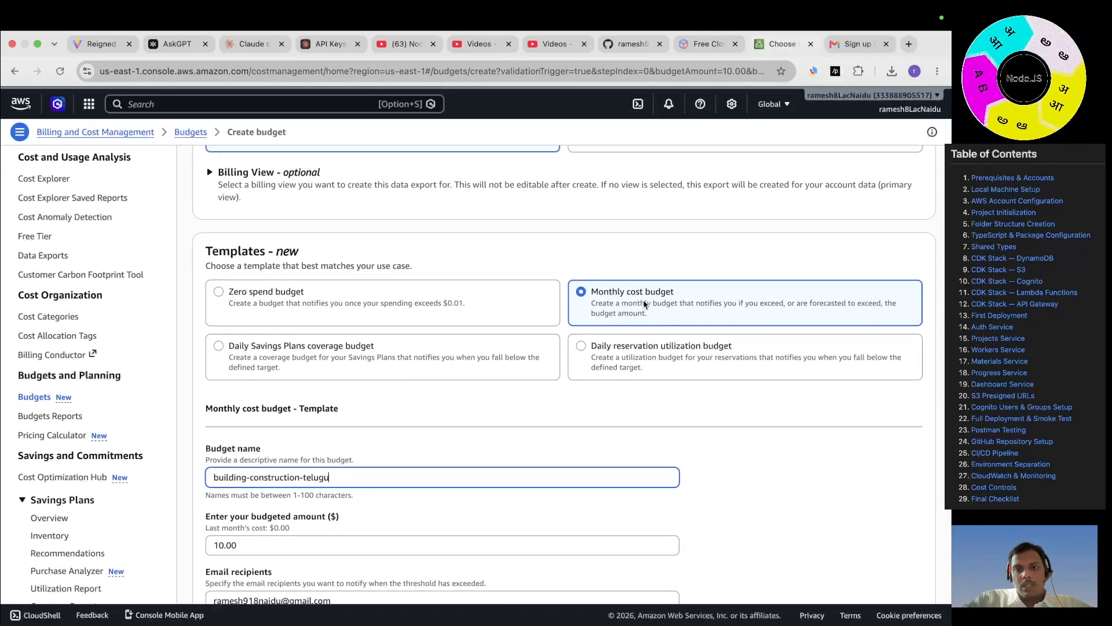
left_click(880, 569)
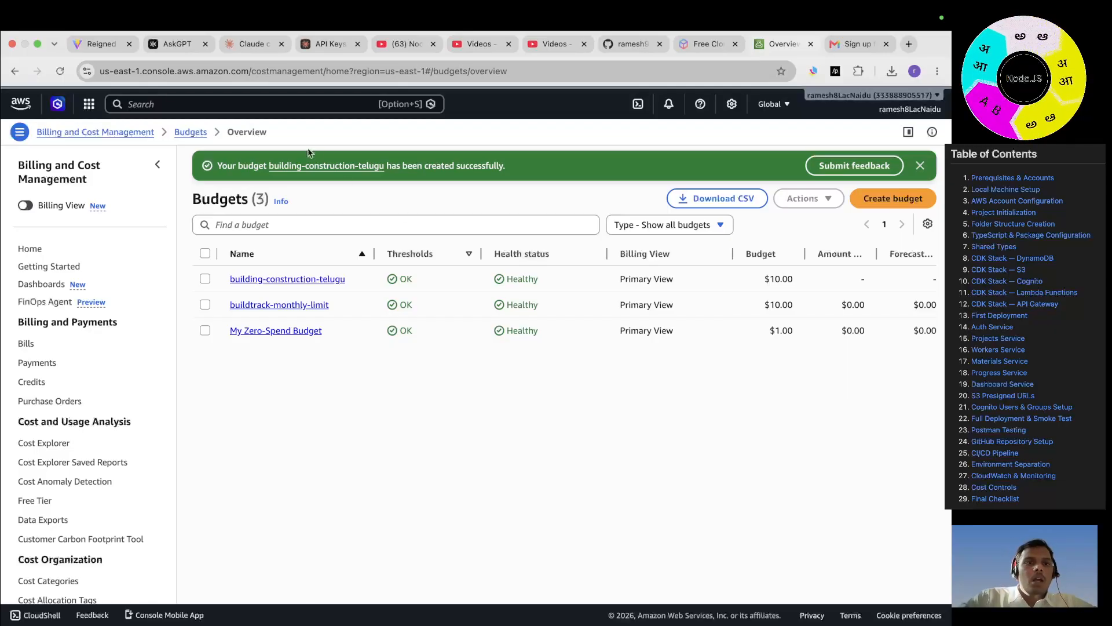
Step: Search 'iam' in the console, open IAM, and go to its Users page
left_click(174, 106)
type("iam")
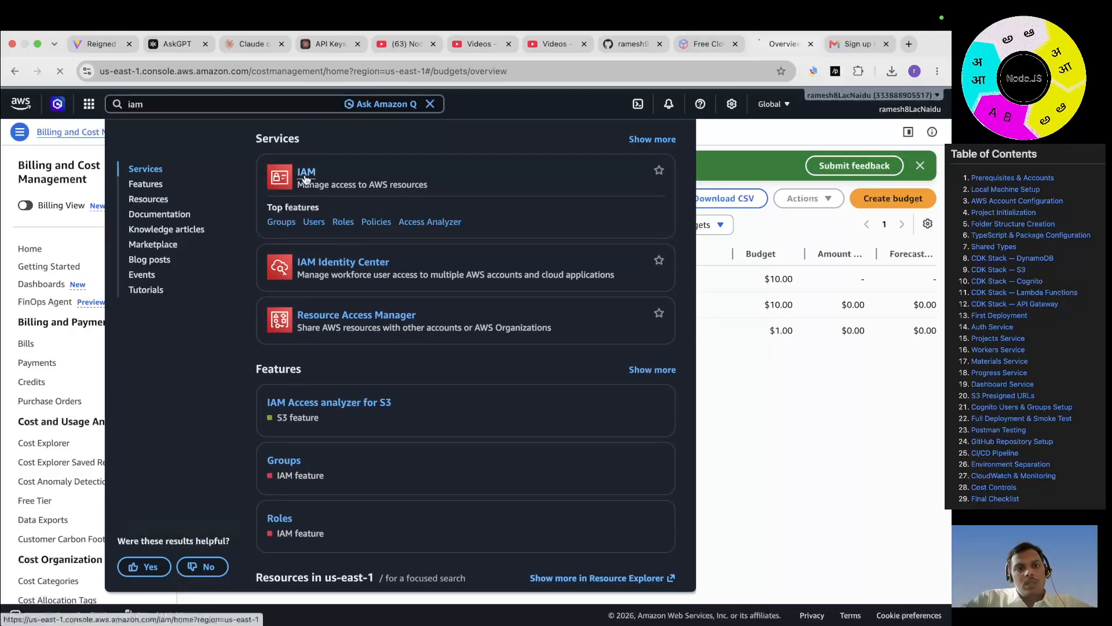
left_click(306, 173)
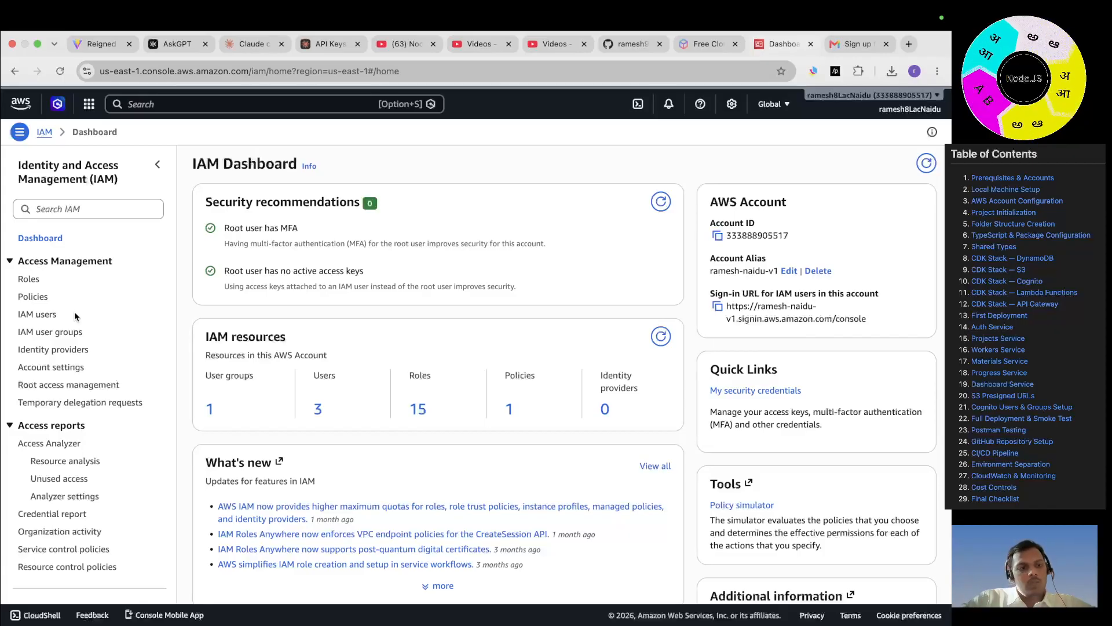
scroll(74, 314, "down", 2)
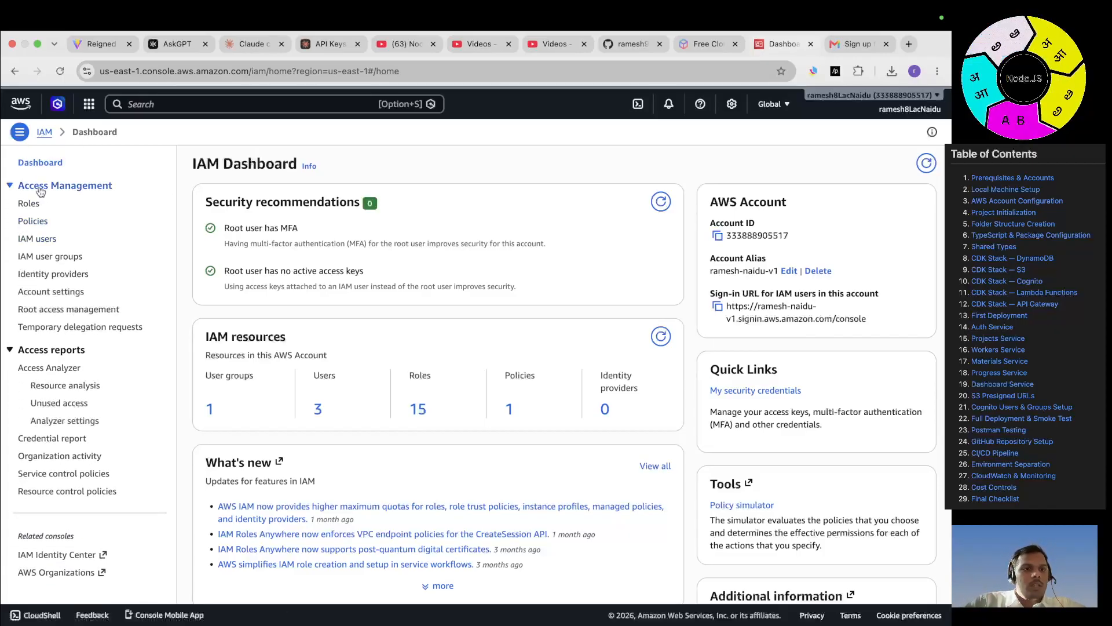
left_click(37, 241)
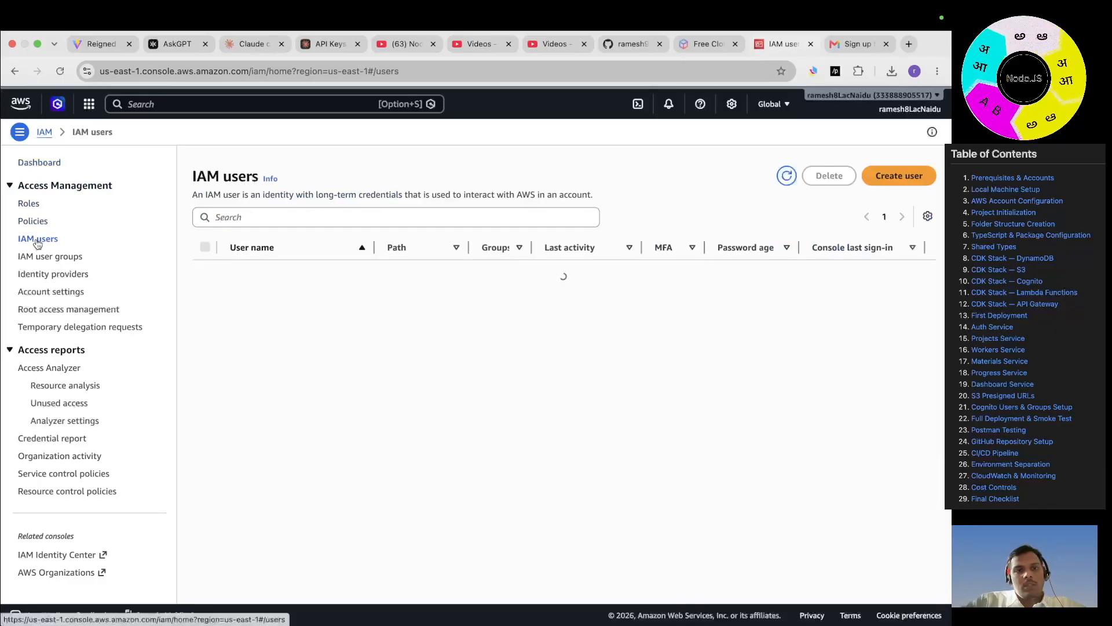
Step: Start a new IAM user named building-tracking-telugu
left_click(875, 177)
type("bu")
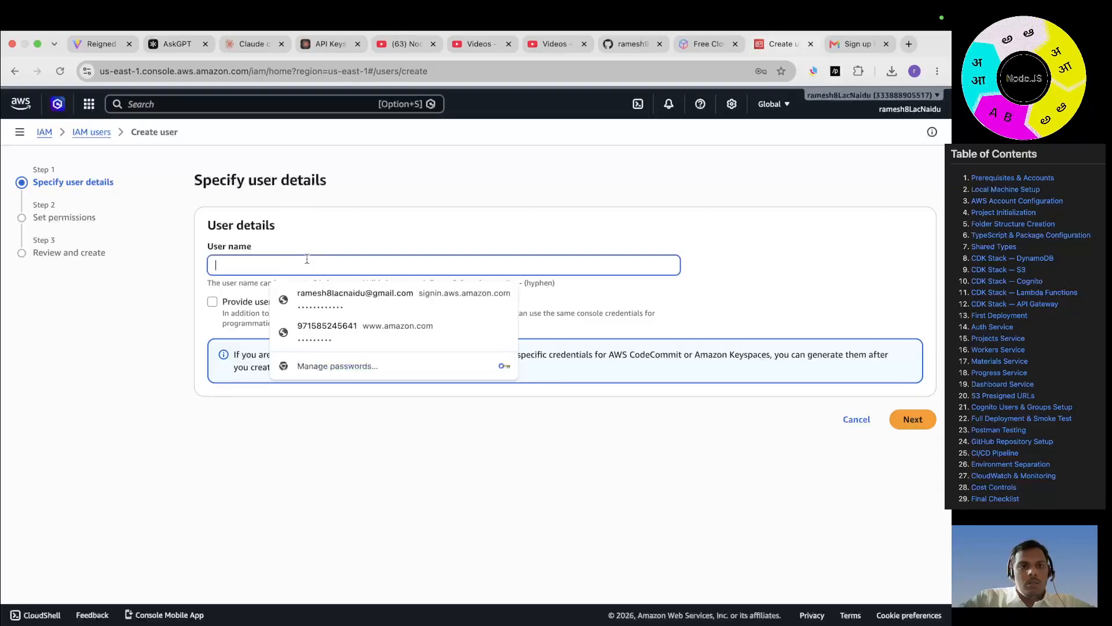
type("ilding-trackii")
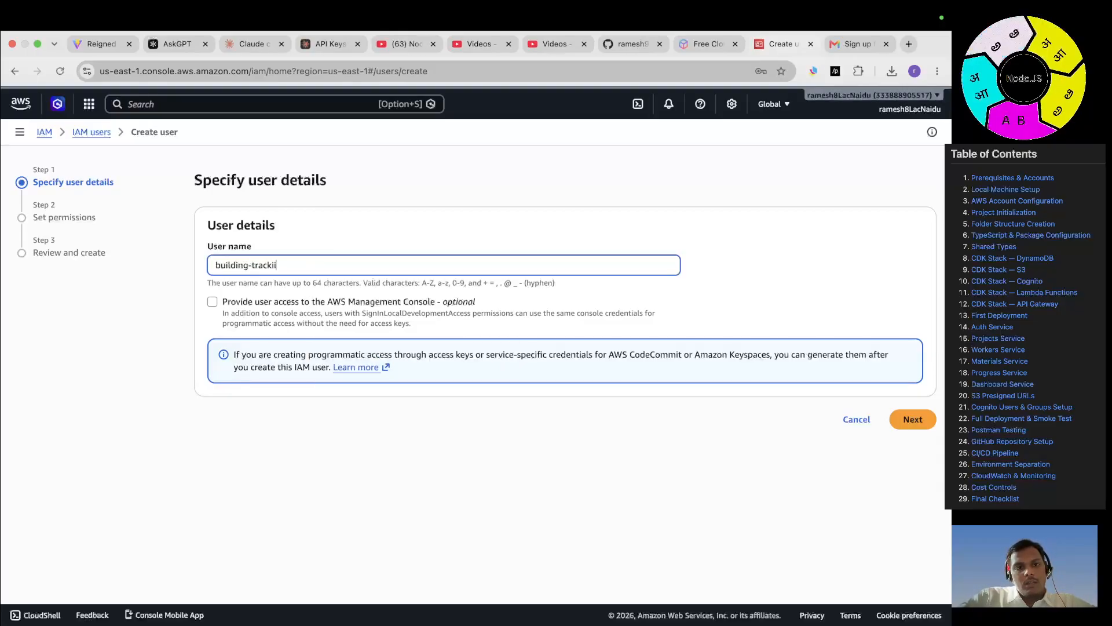
type("n")
key("BackSpace")
key("BackSpace")
type("ng-tl")
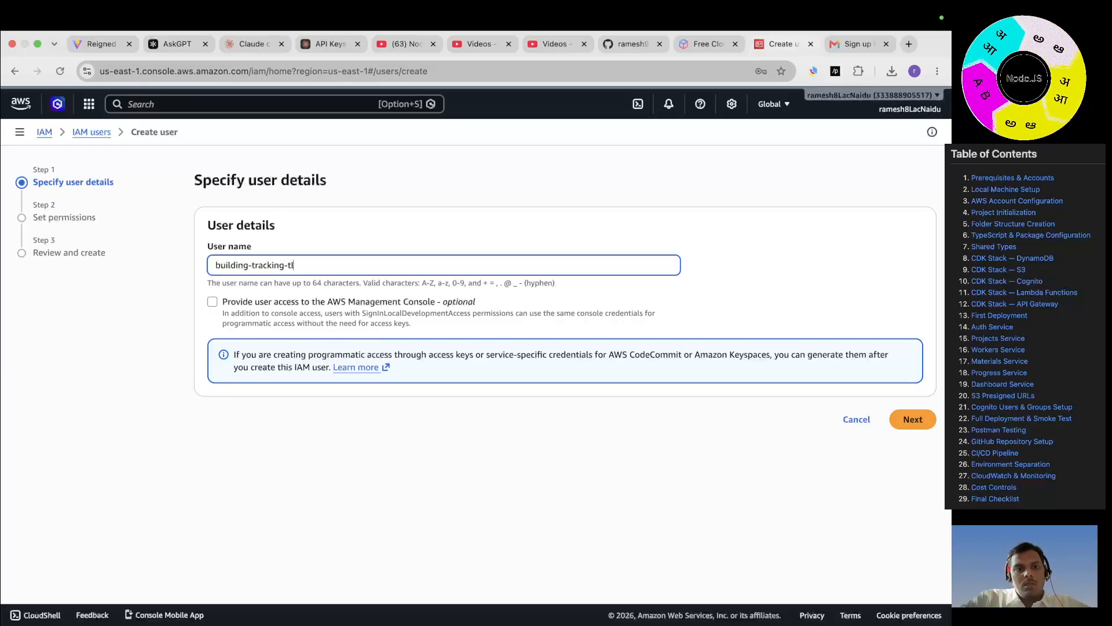
key("BackSpace")
type("elugu")
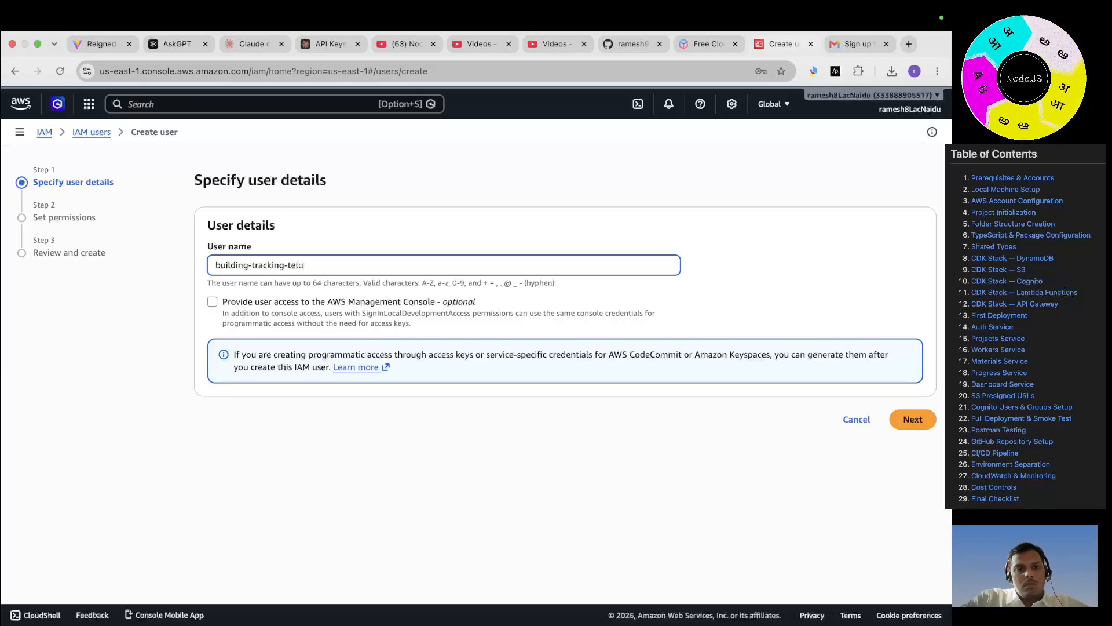
Step: Give the user console access with an autogenerated password and continue to permissions
left_click(213, 304)
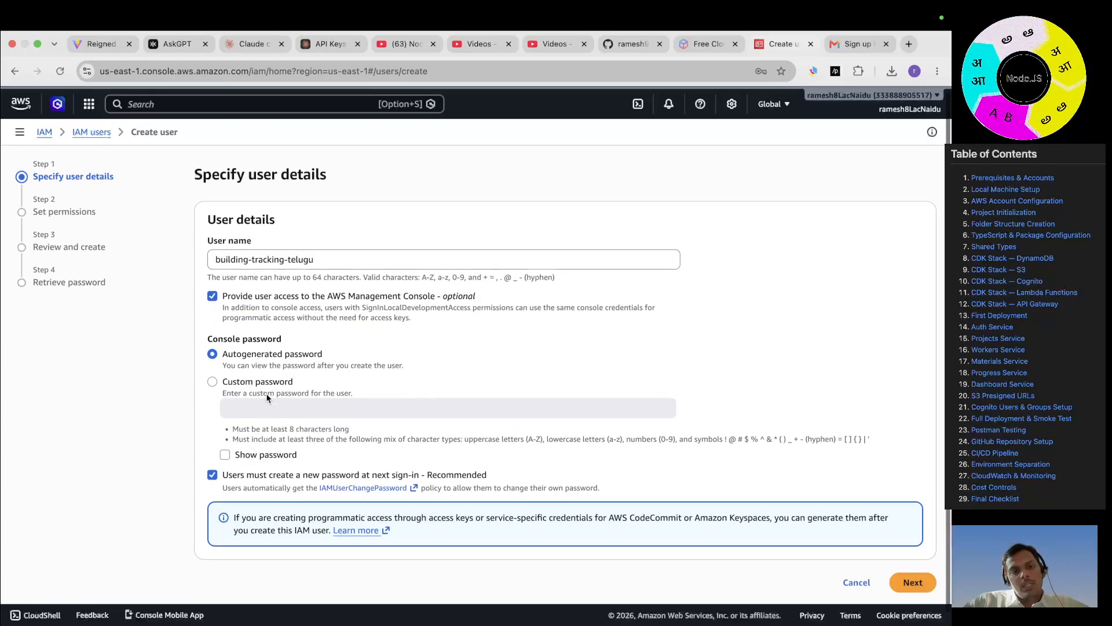
scroll(266, 393, "down", 1)
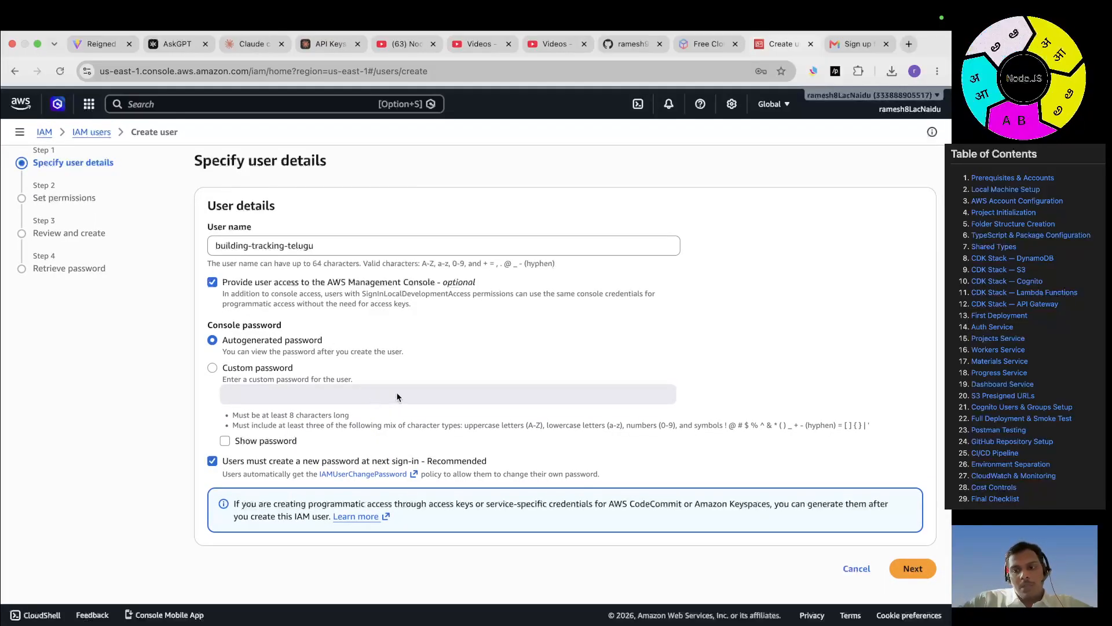
left_click(213, 368)
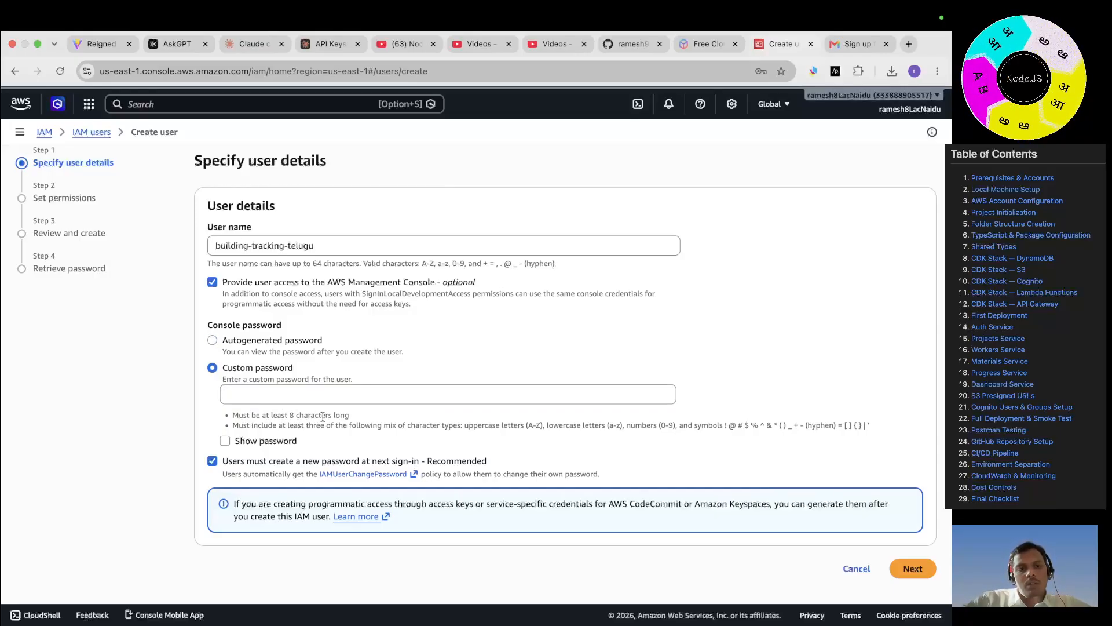
left_click(213, 340)
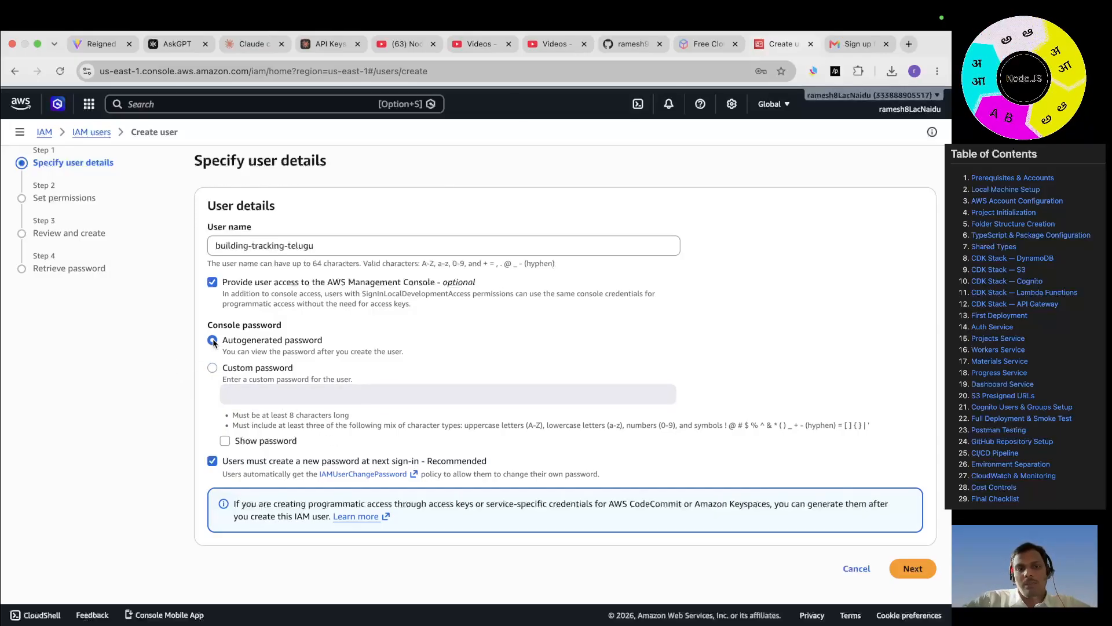
left_click(918, 567)
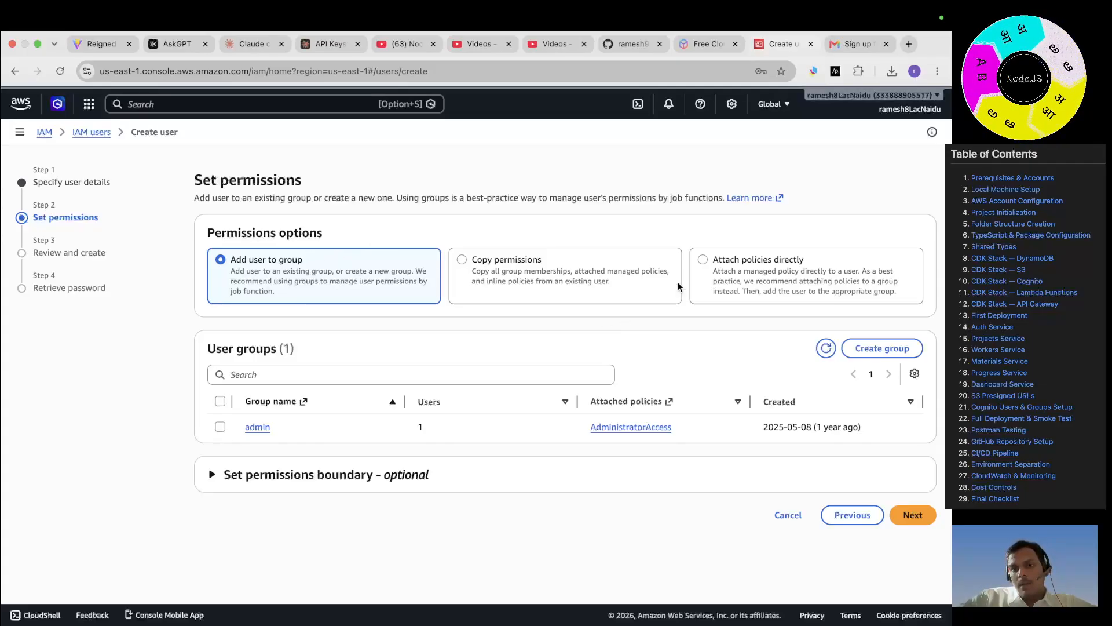
Step: Choose Attach policies directly, tick AdministratorAccess, and open its details in a new tab
left_click(710, 265)
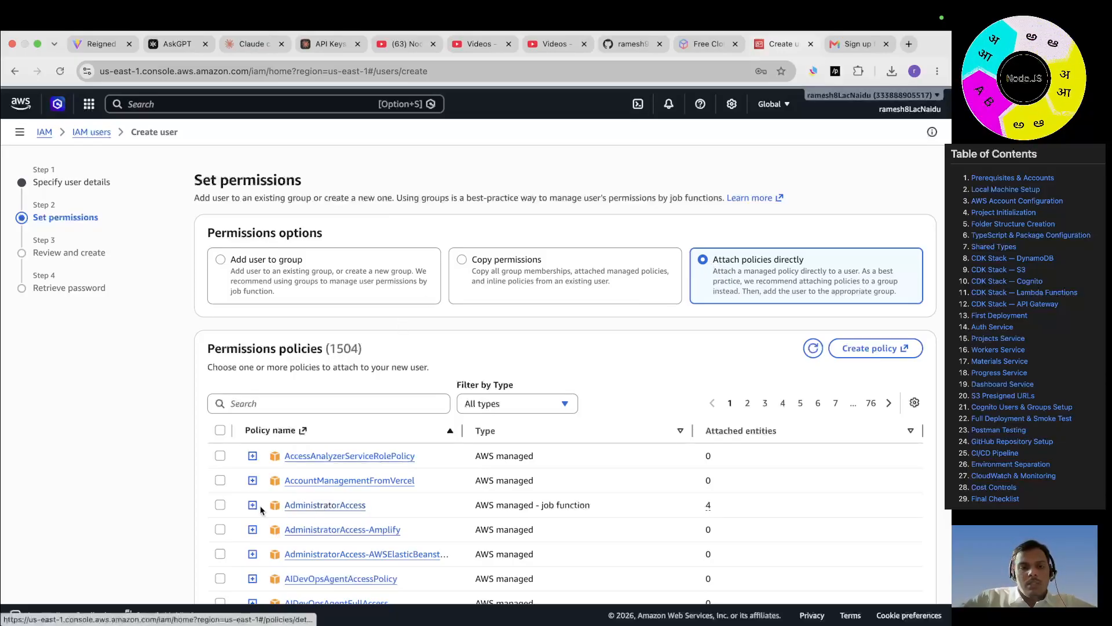
left_click(220, 506)
left_click(322, 505)
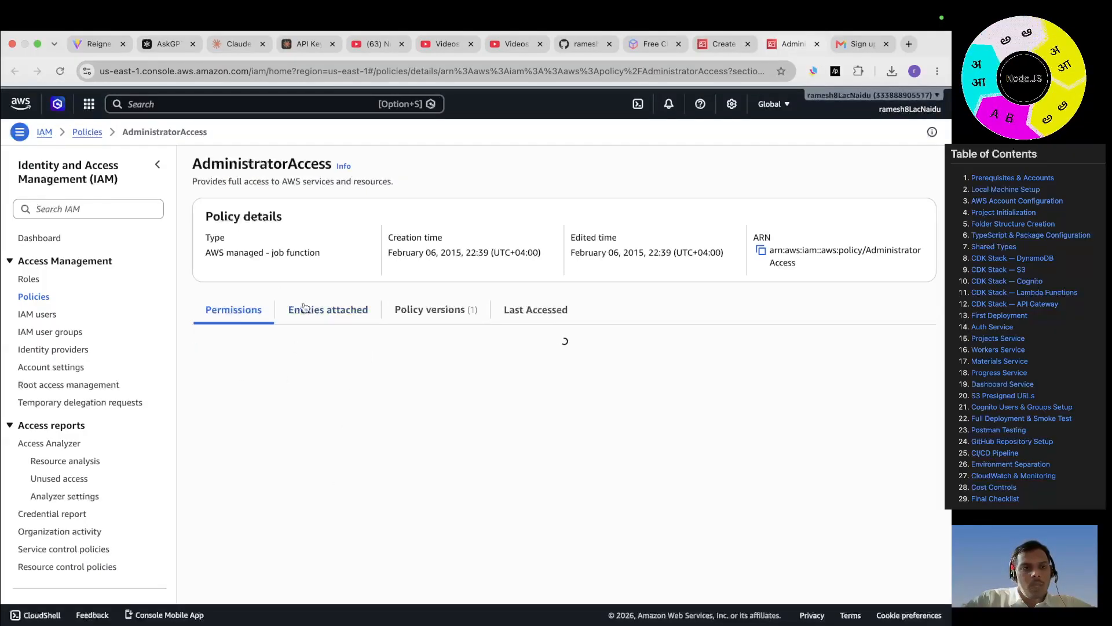
Step: Review the AdministratorAccess permissions table granting full access to all 471 services
scroll(322, 474, "down", 1)
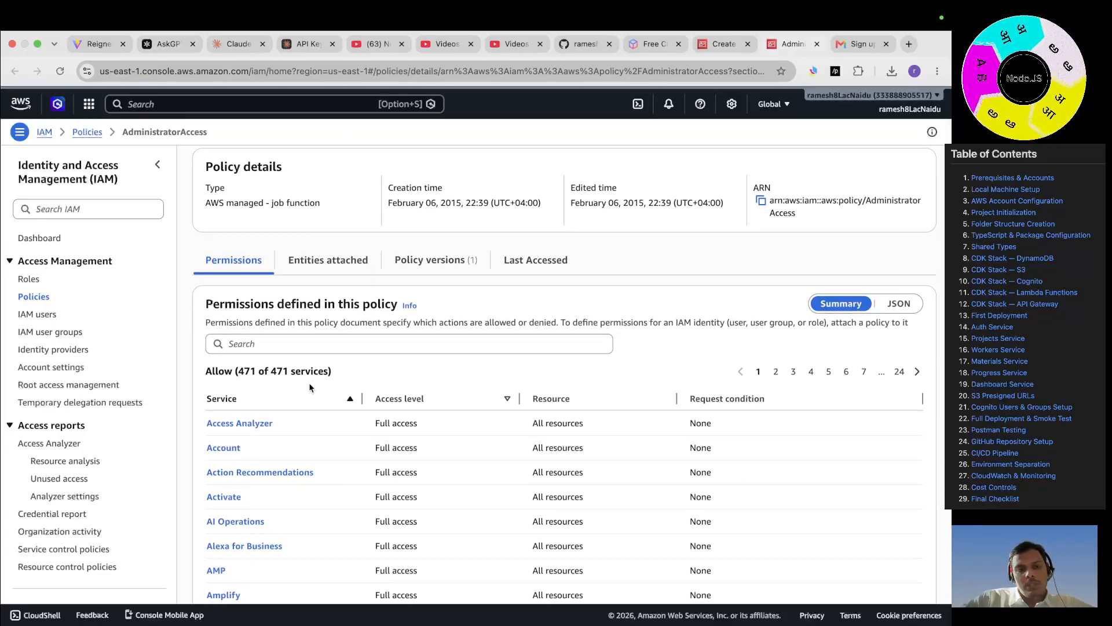
scroll(309, 387, "down", 6)
scroll(308, 382, "up", 6)
scroll(575, 505, "down", 6)
scroll(575, 505, "up", 6)
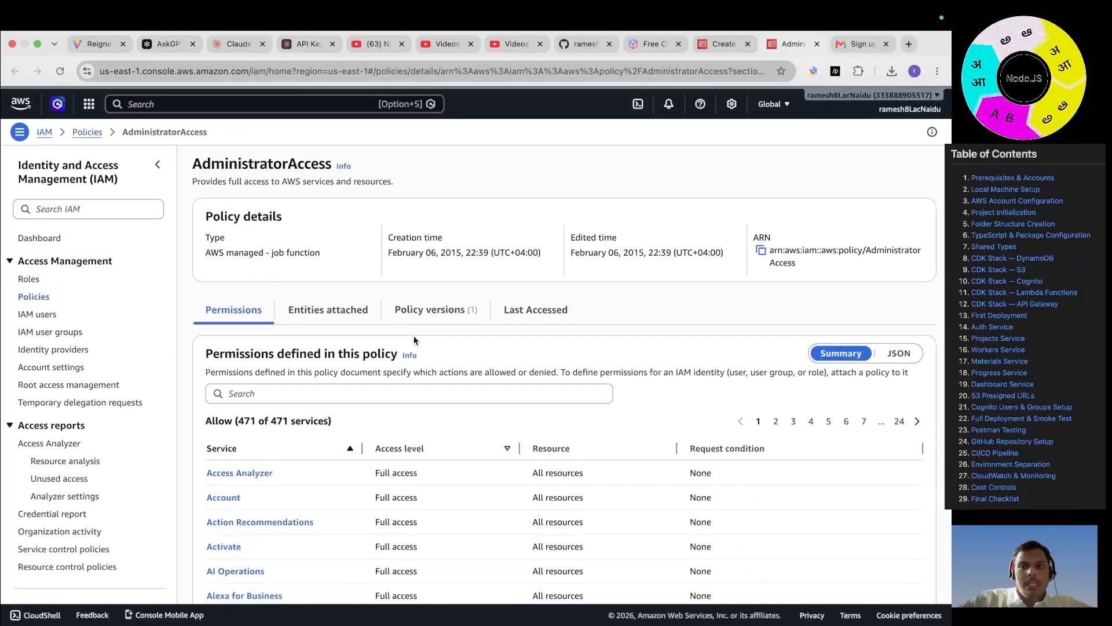
Step: Collapse the sidebar and follow the Policies and IAM breadcrumbs to the IAM Dashboard
left_click(158, 165)
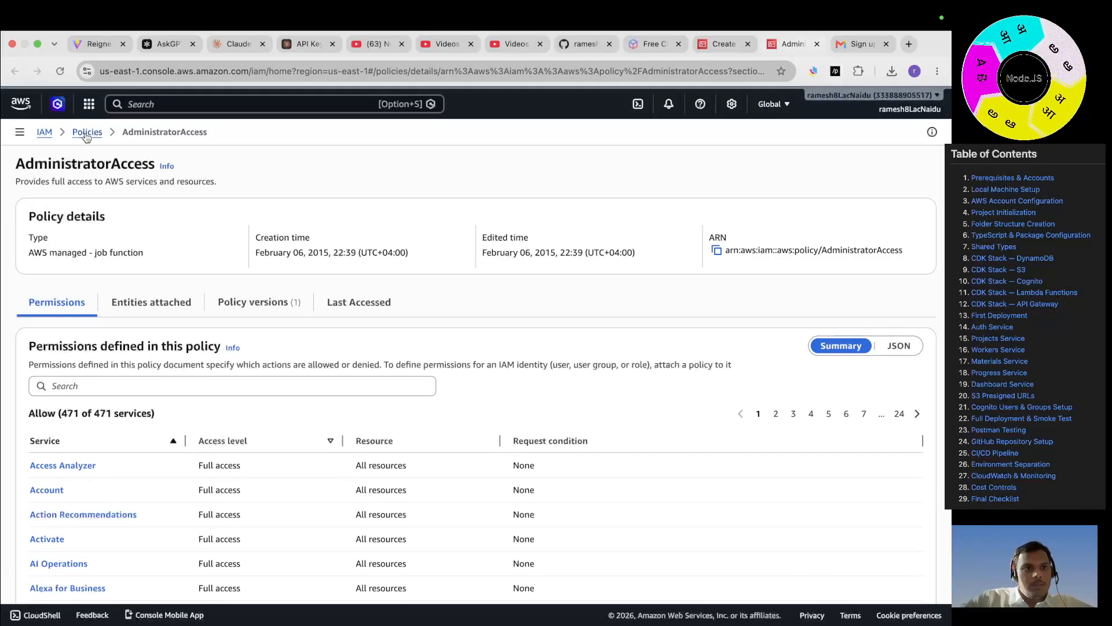
left_click(86, 133)
left_click(44, 132)
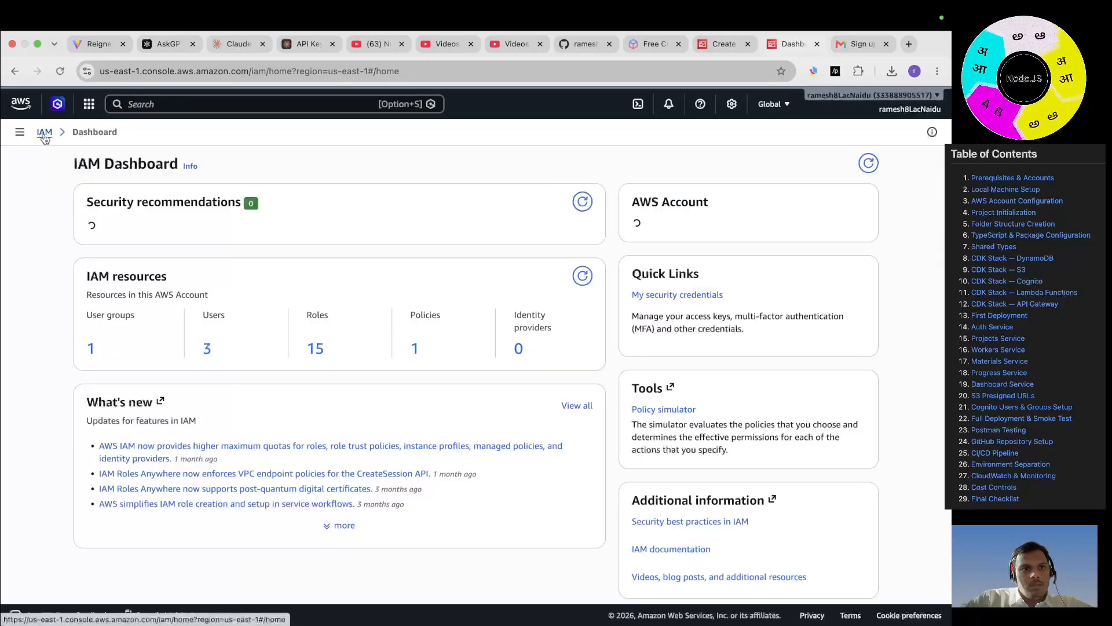
scroll(158, 248, "down", 2)
scroll(158, 248, "up", 2)
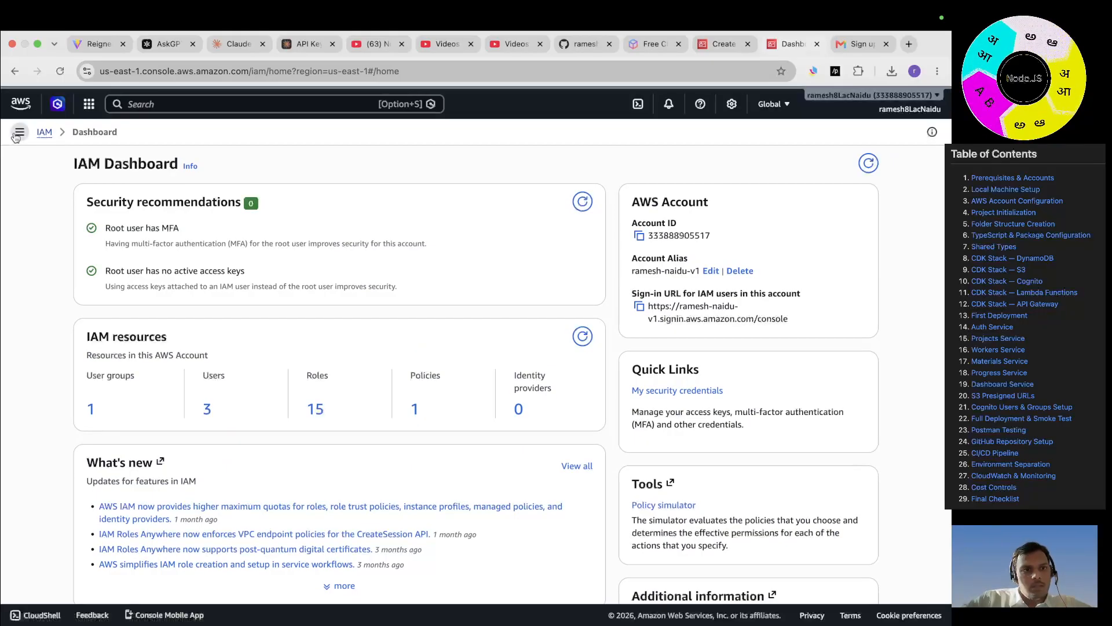
Step: From IAM Users, start user building-tracker-telugu with console access and proceed to permissions
left_click(19, 132)
left_click(34, 316)
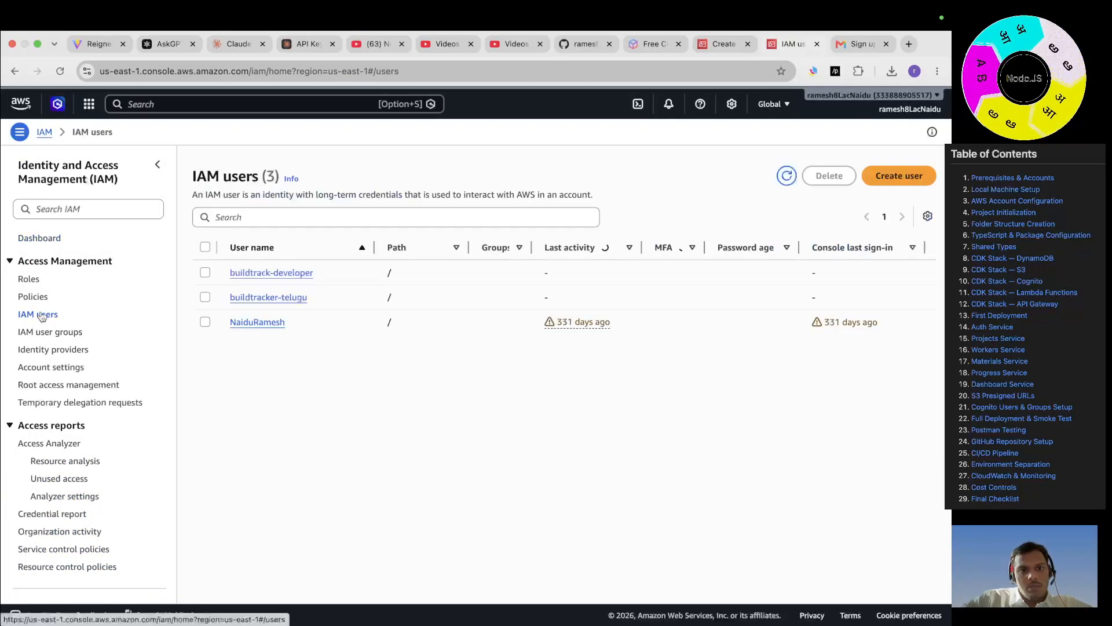
left_click(899, 176)
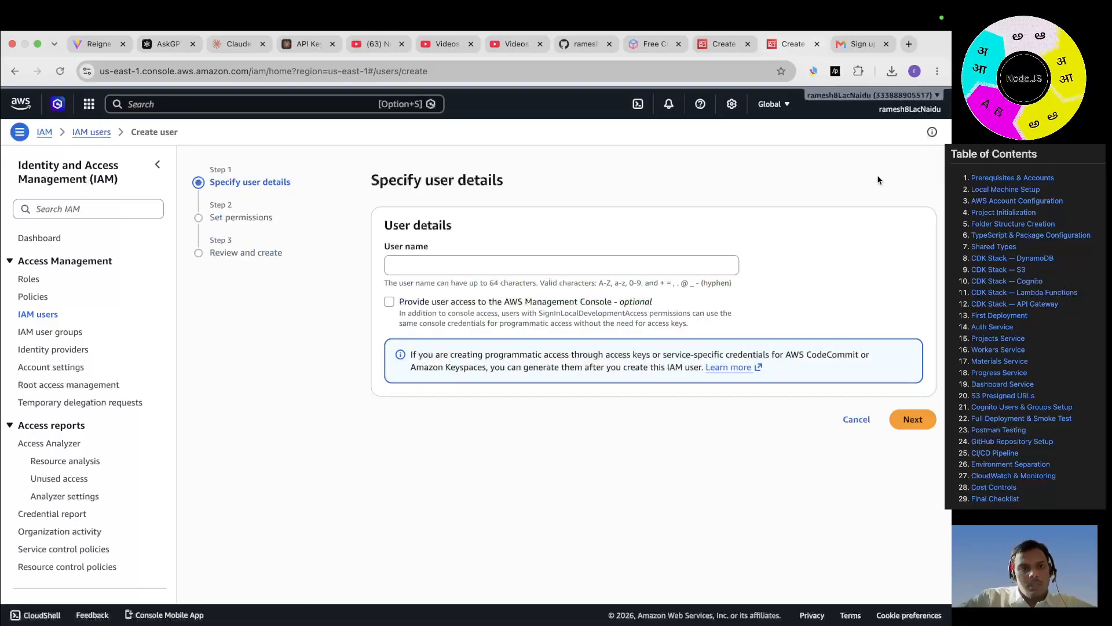
left_click(482, 264)
type("b")
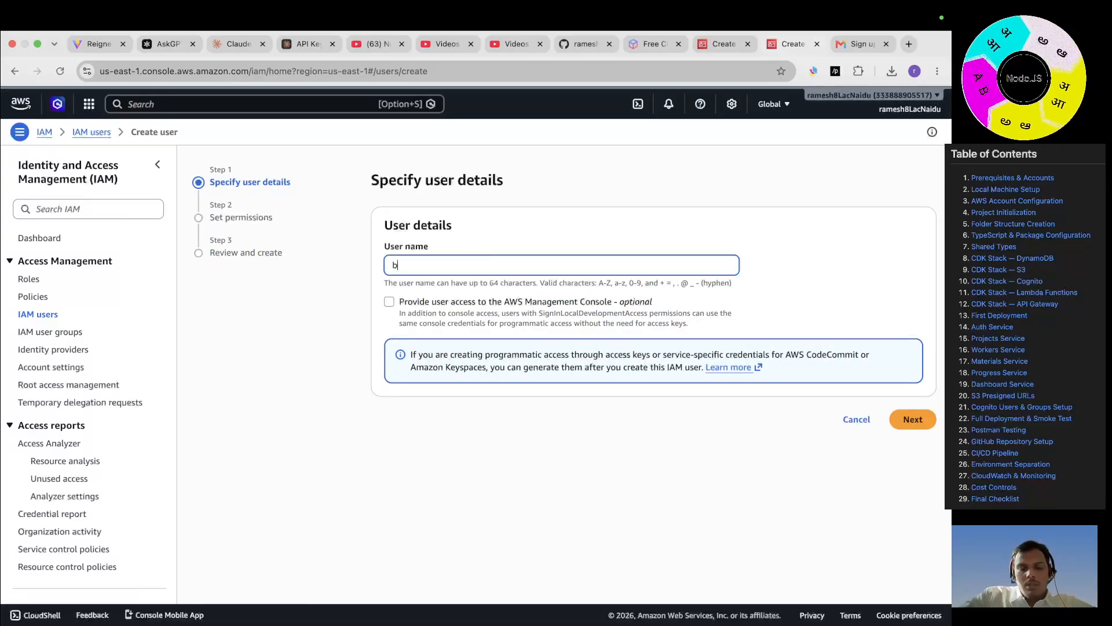
type("uilding-trac")
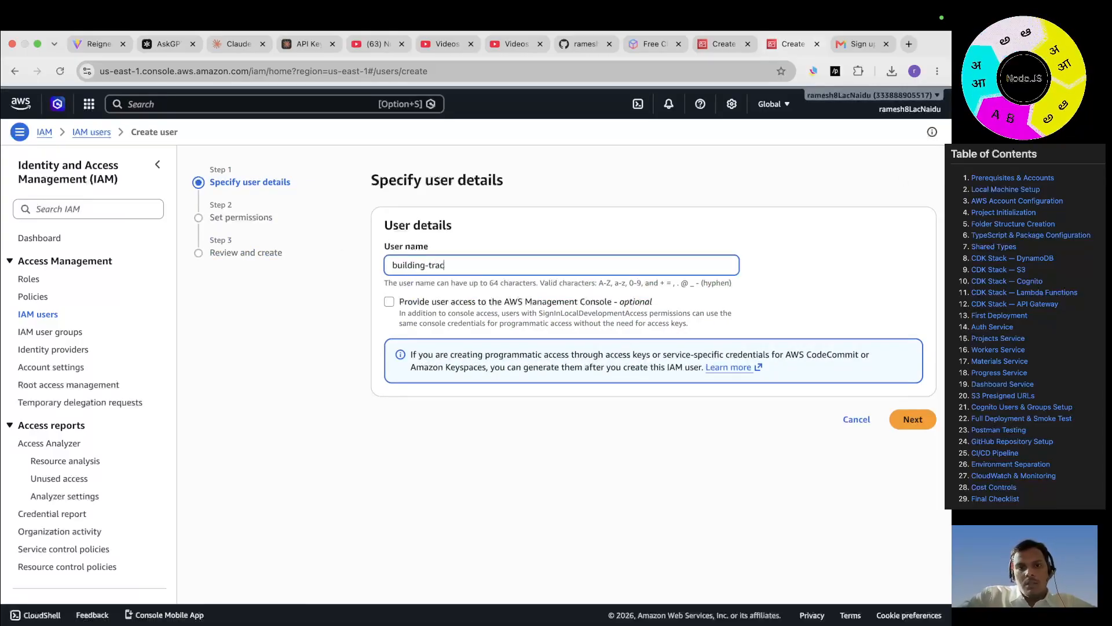
type("ker-telugu")
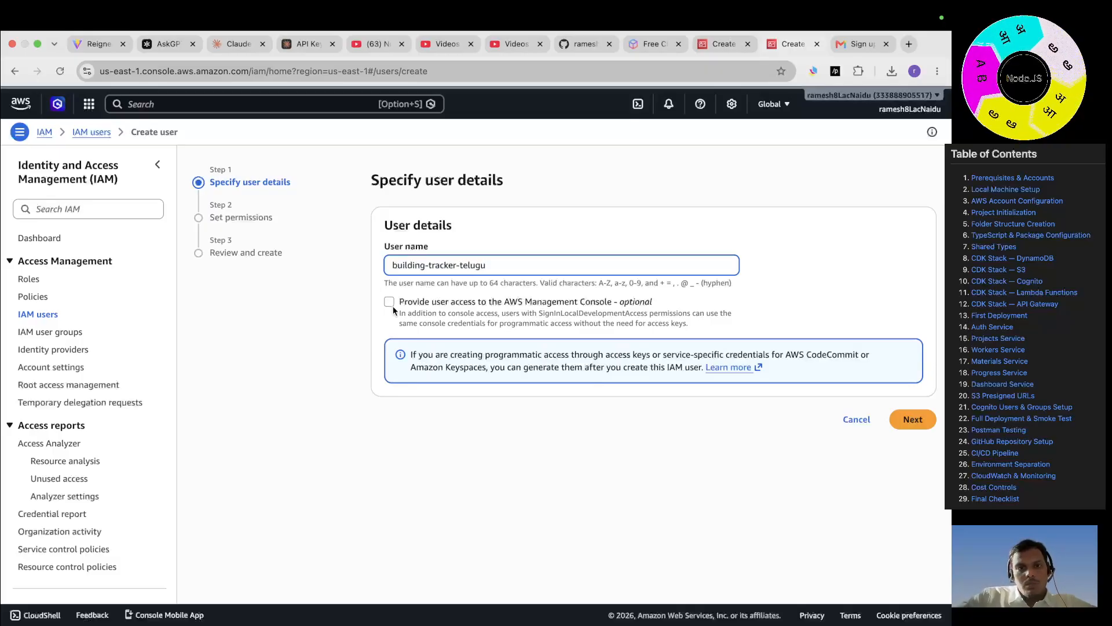
left_click(393, 301)
left_click(388, 301)
scroll(913, 555, "down", 1)
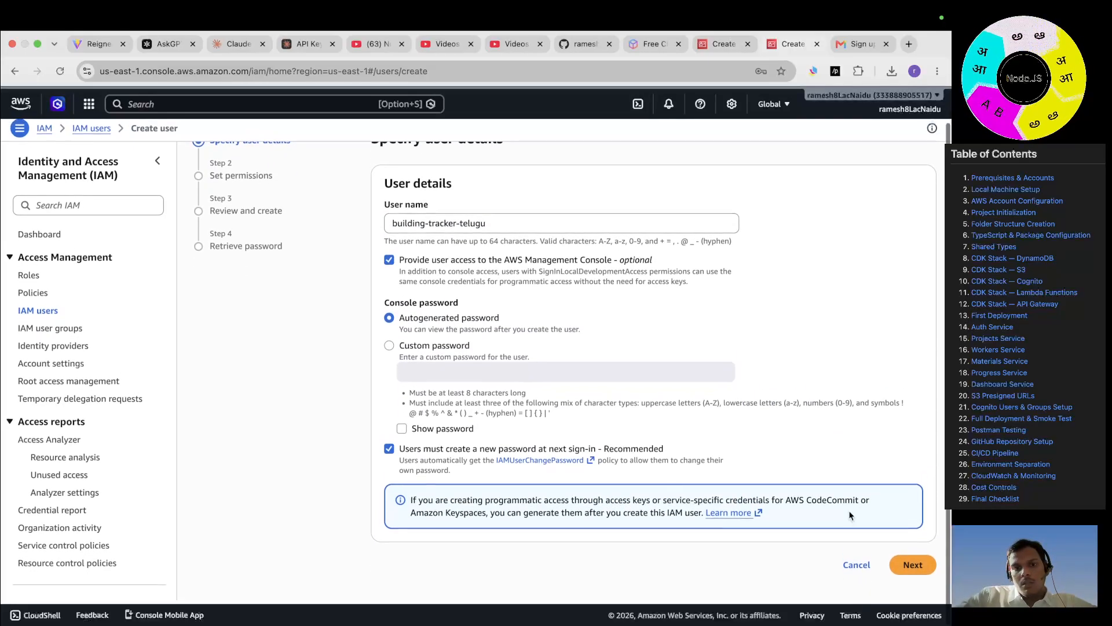
left_click(913, 563)
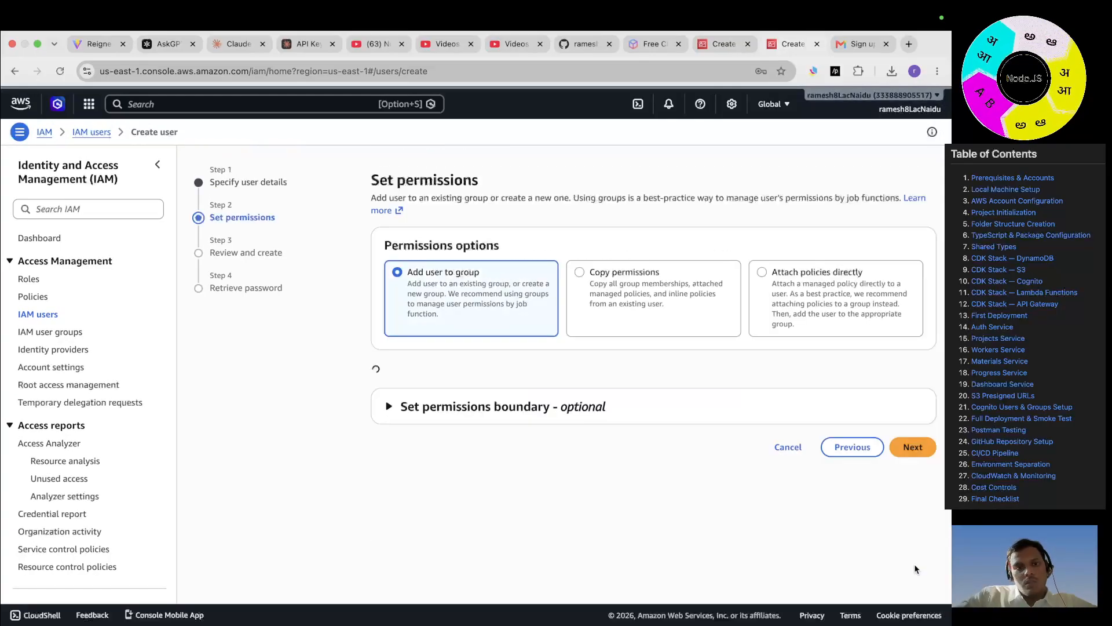
Step: Attach AdministratorAccess directly, review, and create user building-tracker-telugu
left_click(812, 272)
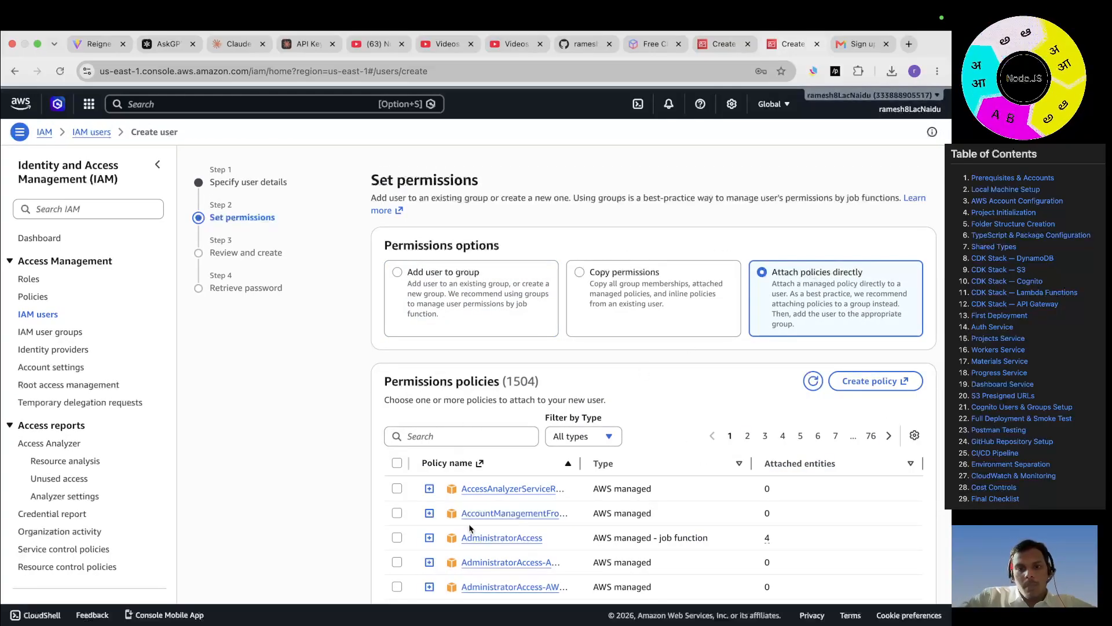
left_click(397, 538)
scroll(698, 569, "down", 8)
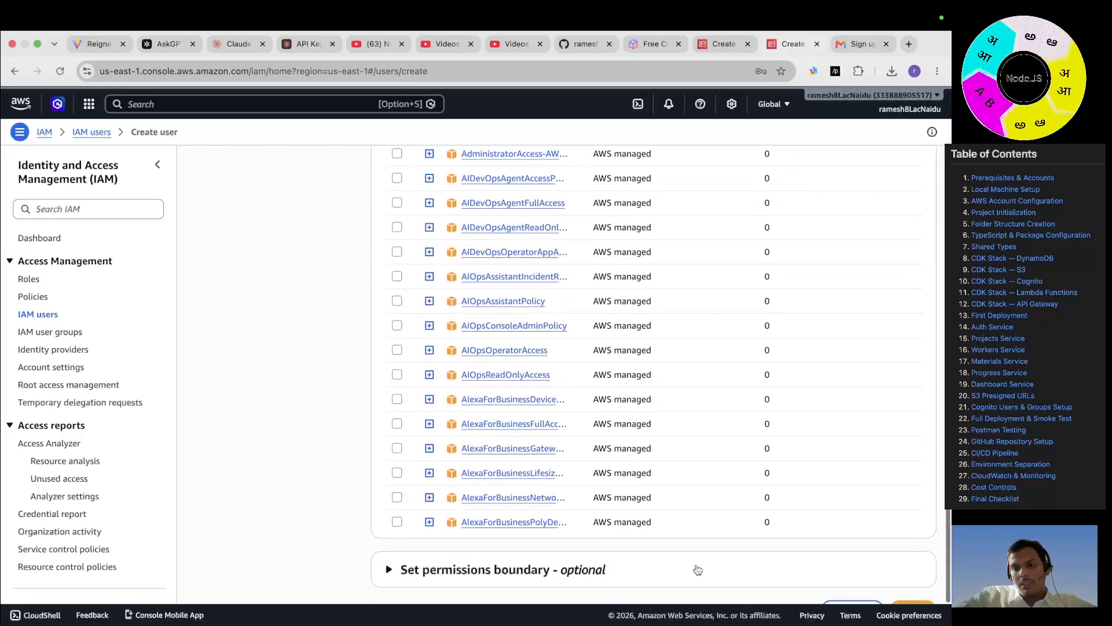
left_click(913, 556)
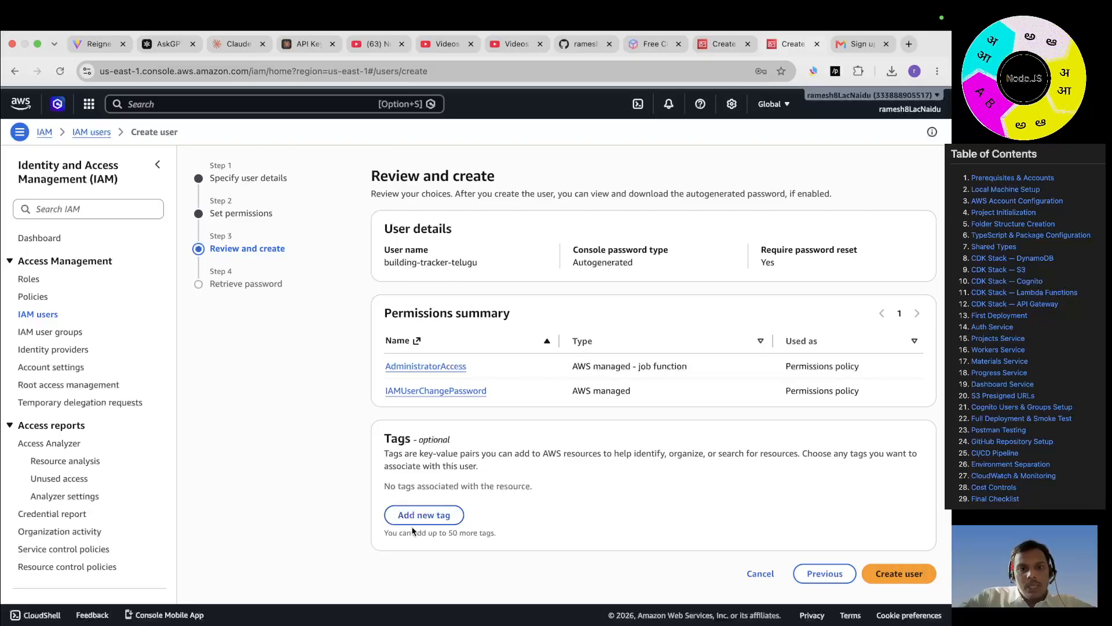
left_click(893, 578)
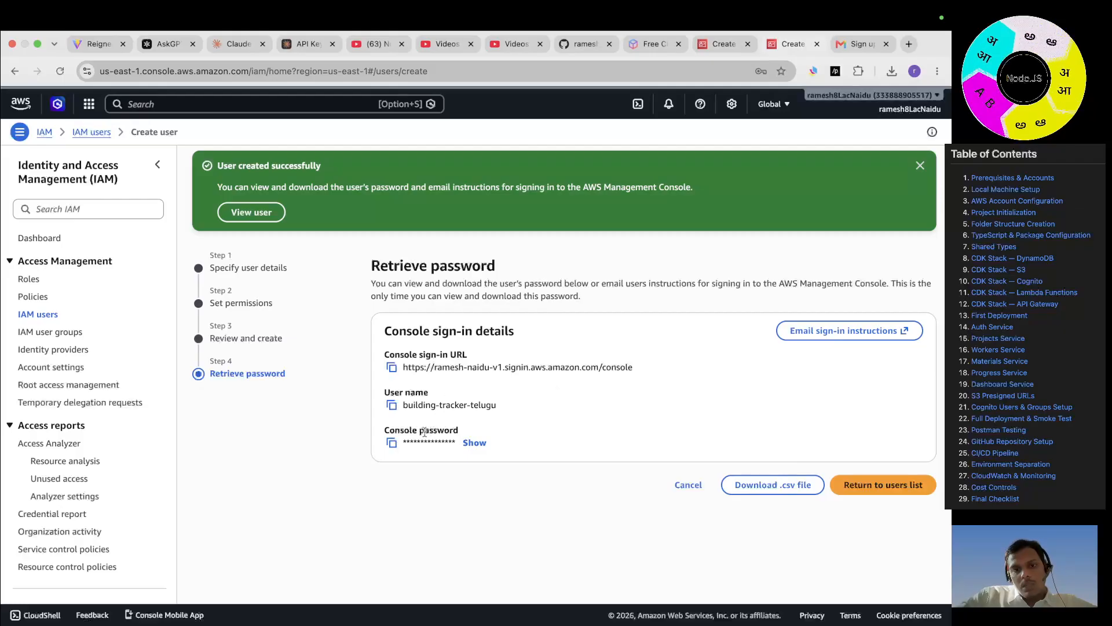
Step: Save building-tracker-telugu_credentials.csv and return to the IAM users list, now showing 4 users
left_click(752, 485)
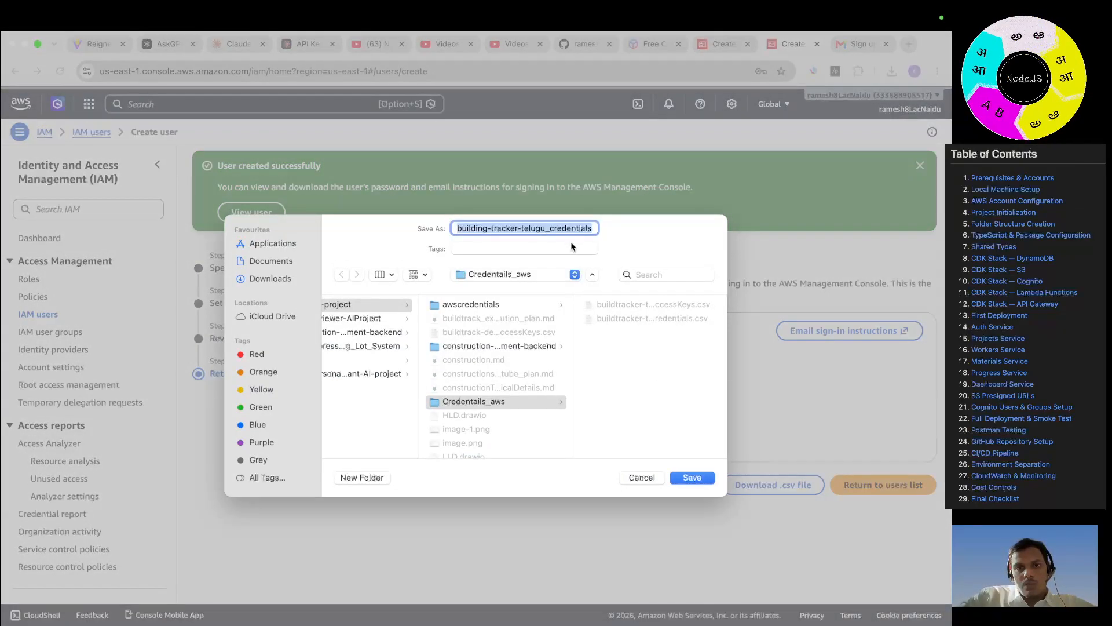
left_click(693, 476)
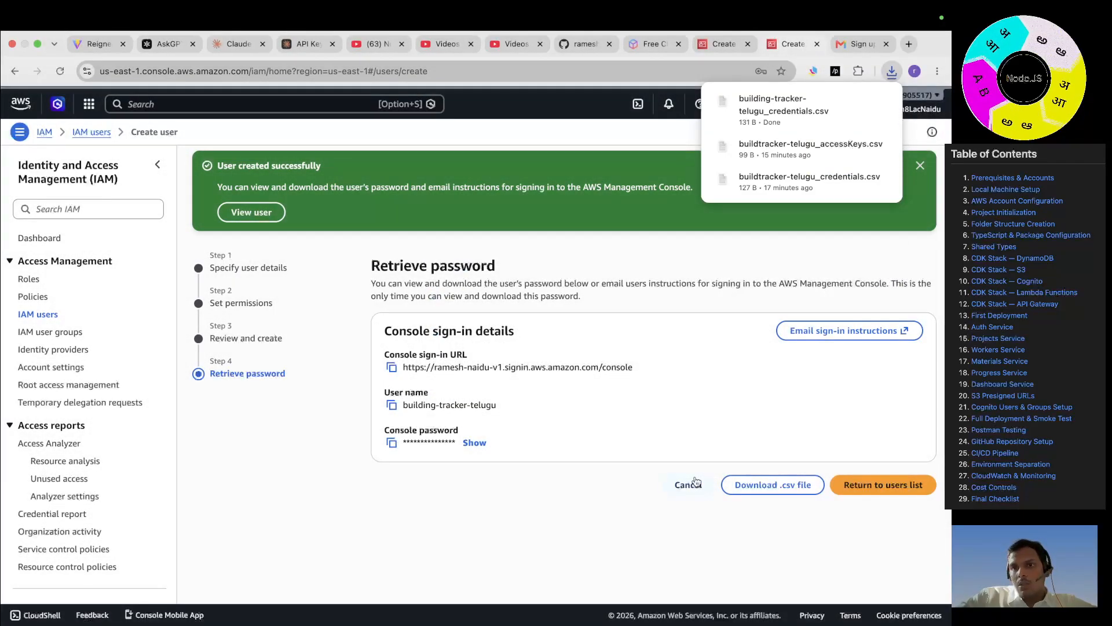
left_click(884, 486)
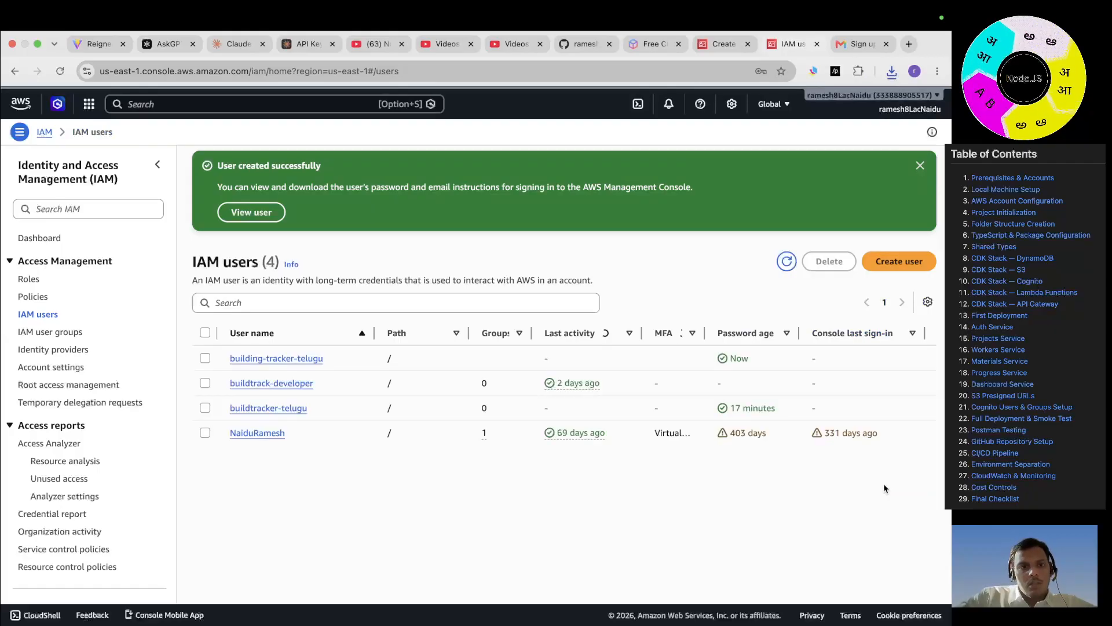
Step: Show building-tracker-telugu's Security credentials and scroll to its empty Access keys section
left_click(291, 359)
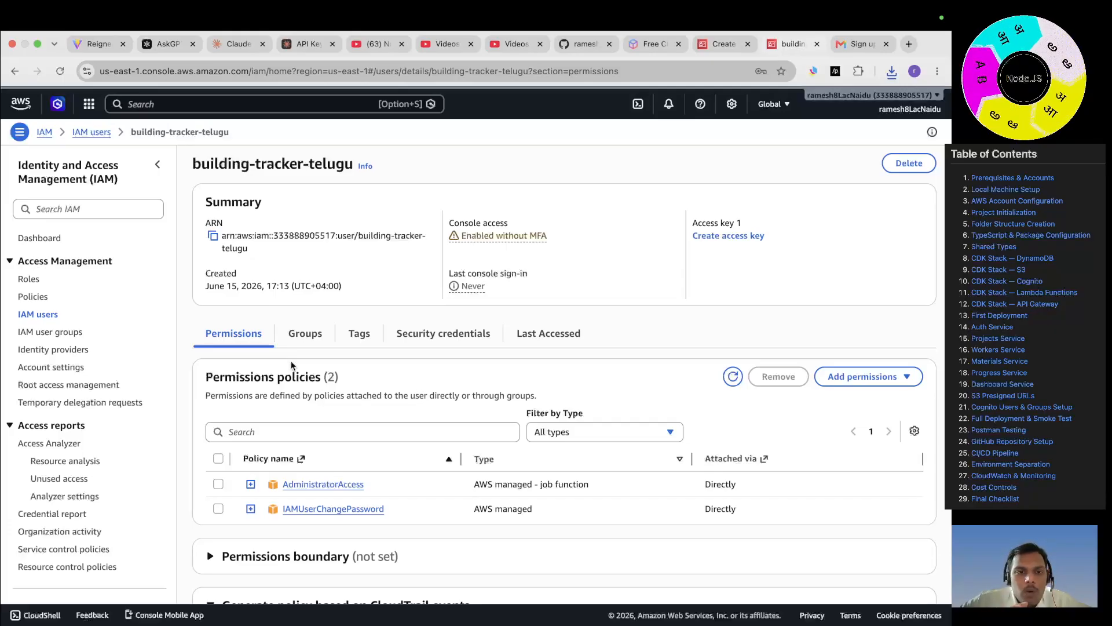
left_click(425, 335)
scroll(423, 336, "down", 3)
scroll(423, 336, "up", 2)
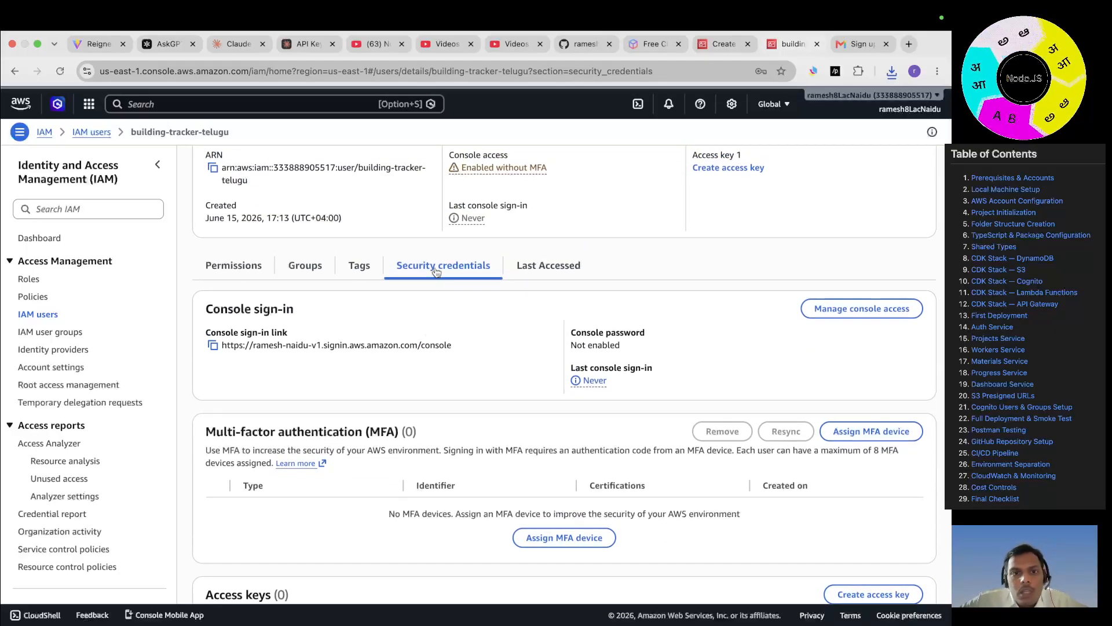
scroll(436, 325, "down", 3)
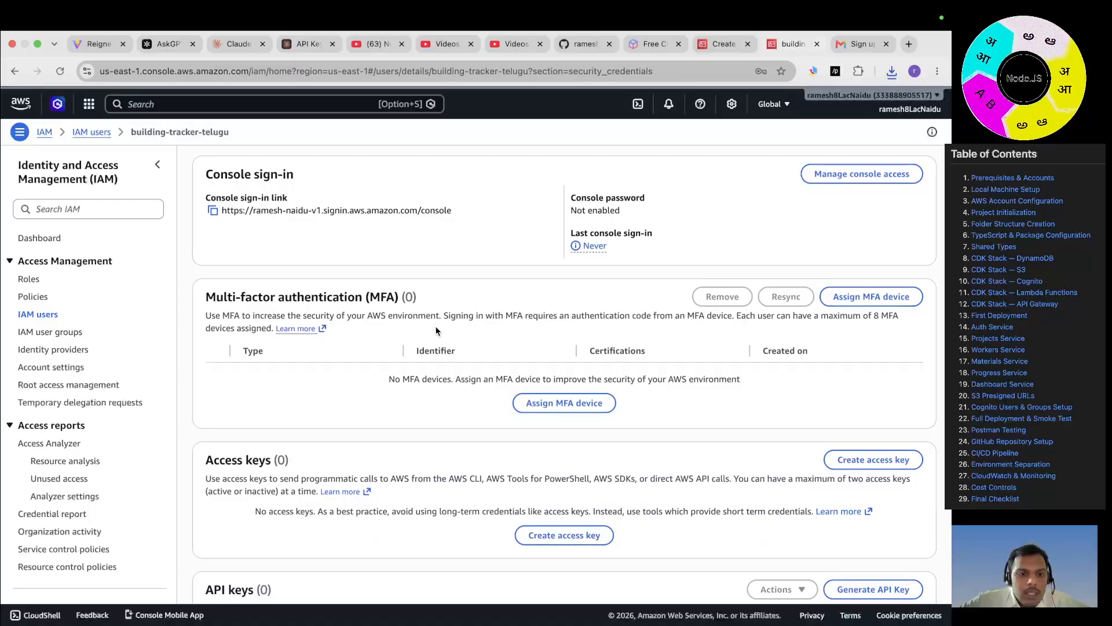
scroll(436, 330, "up", 2)
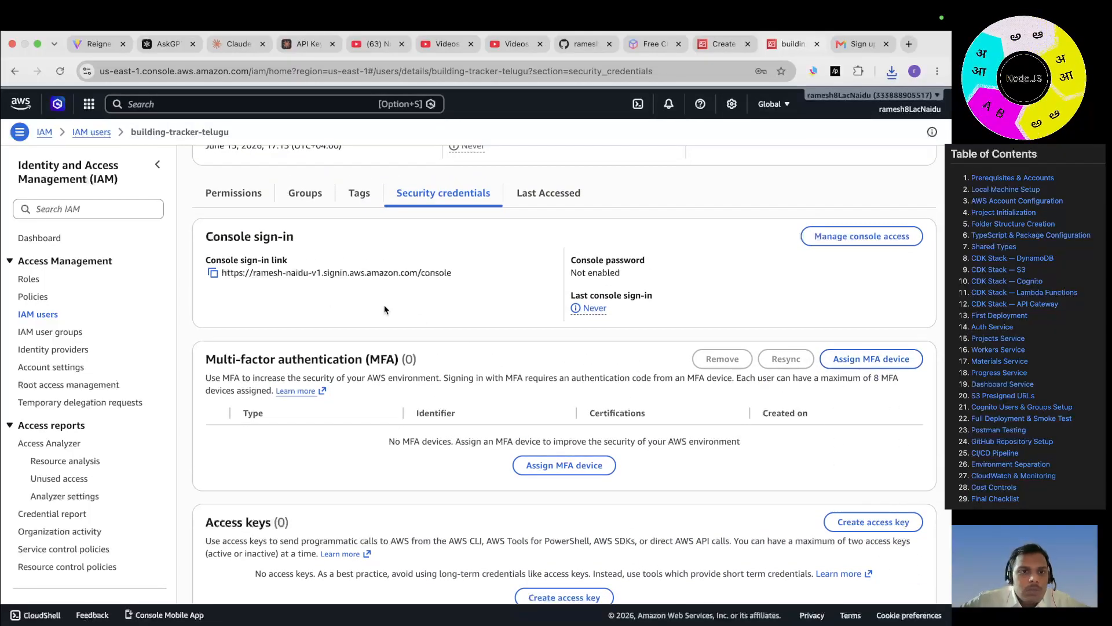
scroll(321, 303, "down", 4)
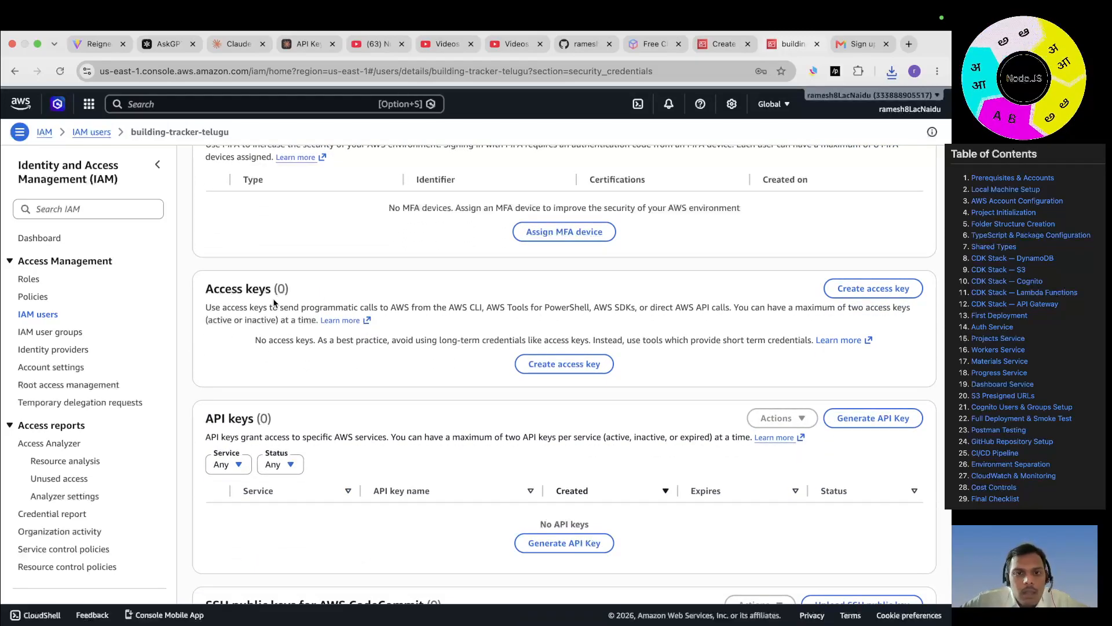
Step: Start an access key for the Command Line Interface use case and acknowledge the recommendation
left_click(879, 288)
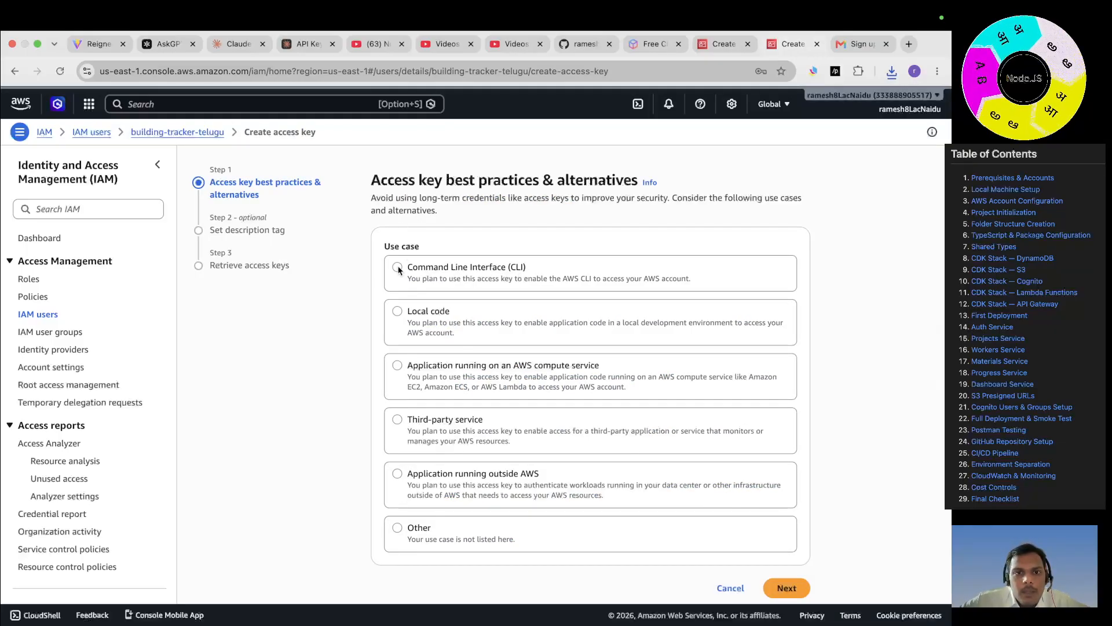
left_click(399, 270)
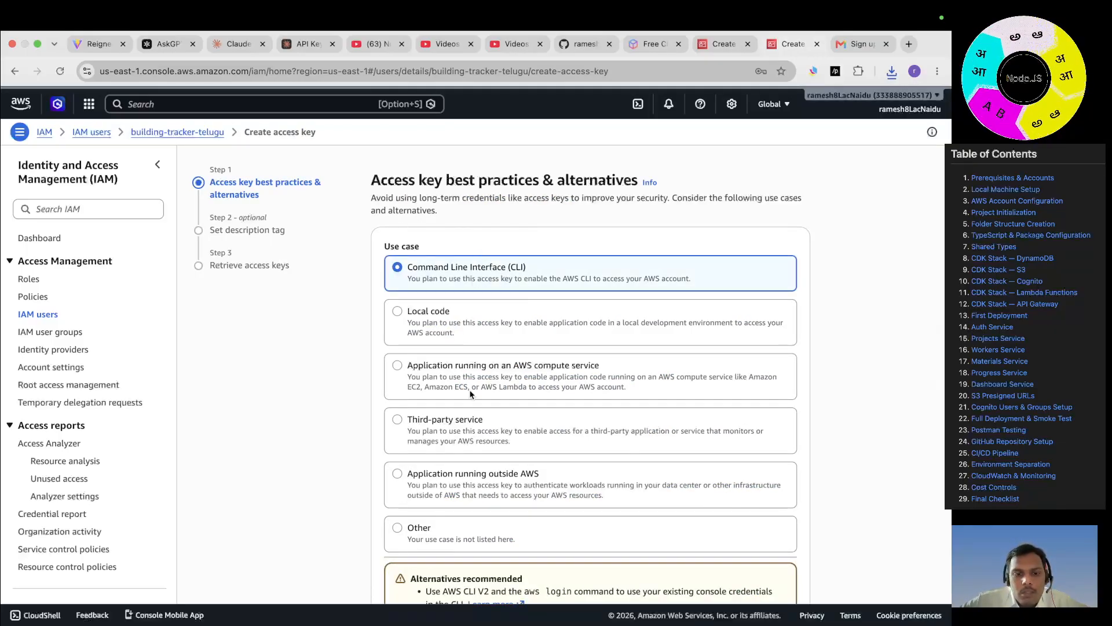
scroll(470, 384, "down", 3)
left_click(388, 526)
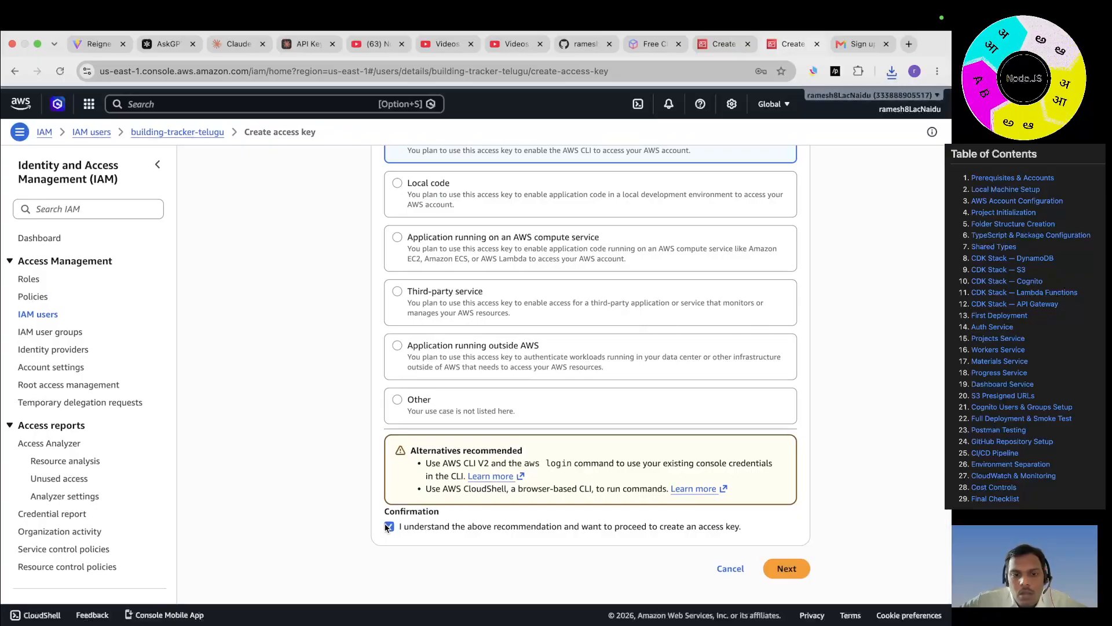
left_click(778, 568)
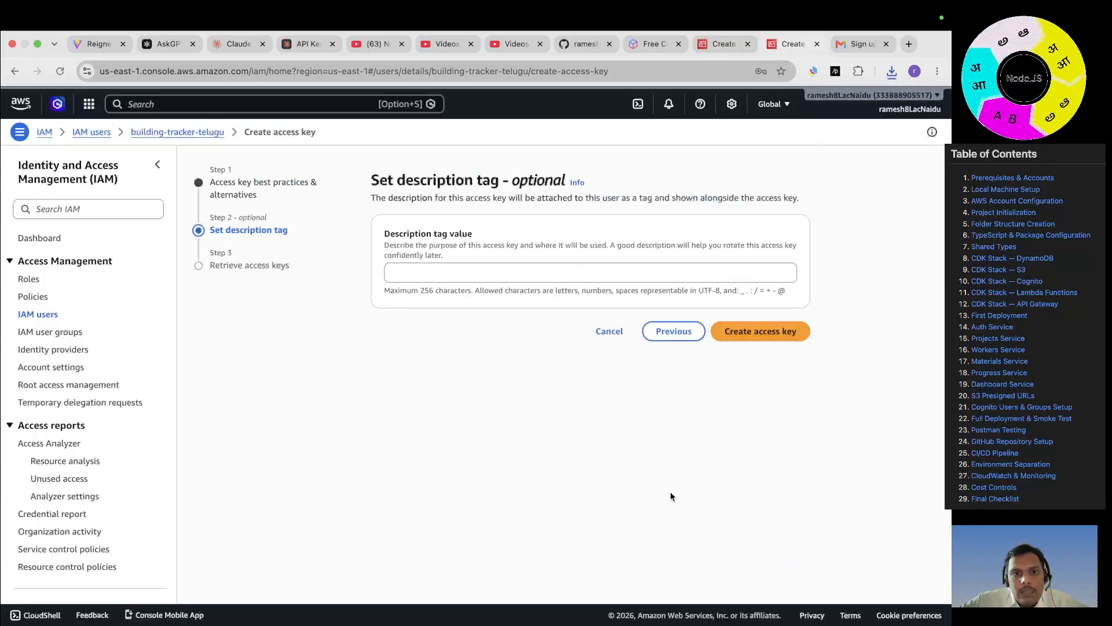
Step: Tag the key telugu-secret, create it, reveal the secret and save its CSV to Credentails_aws
left_click(441, 271)
type("telugu-s")
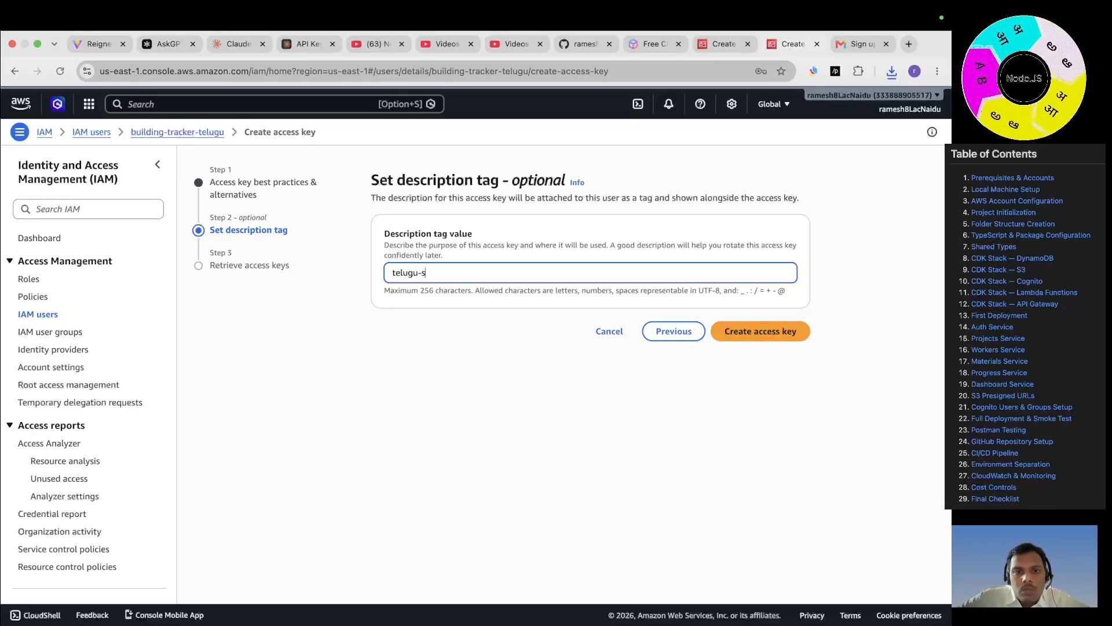
type("ecrt")
type("t")
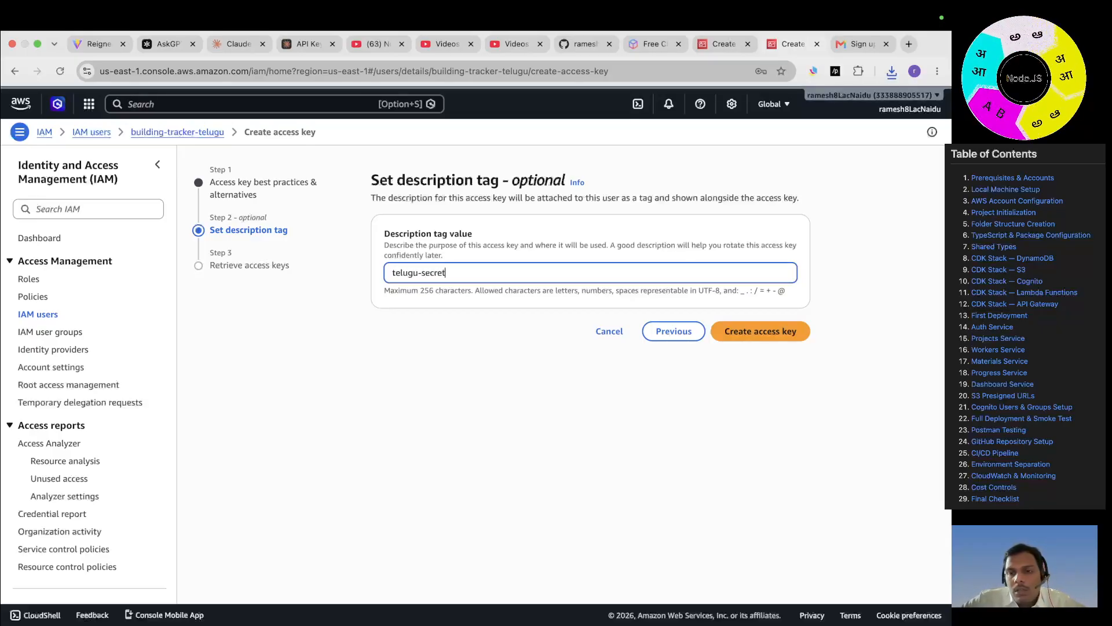
left_click(764, 334)
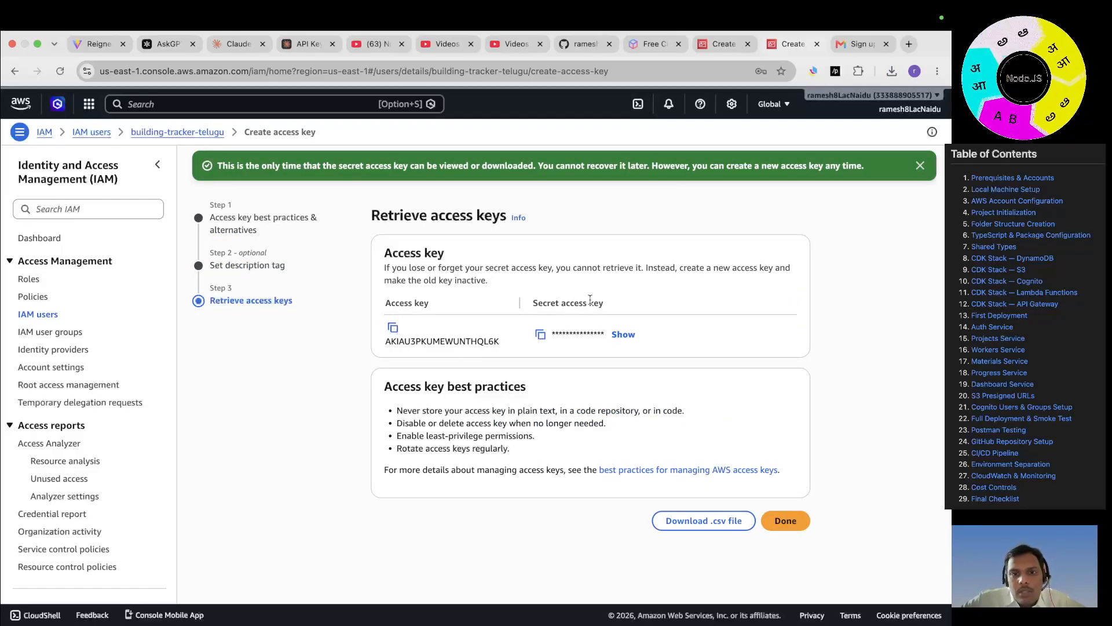
left_click(623, 334)
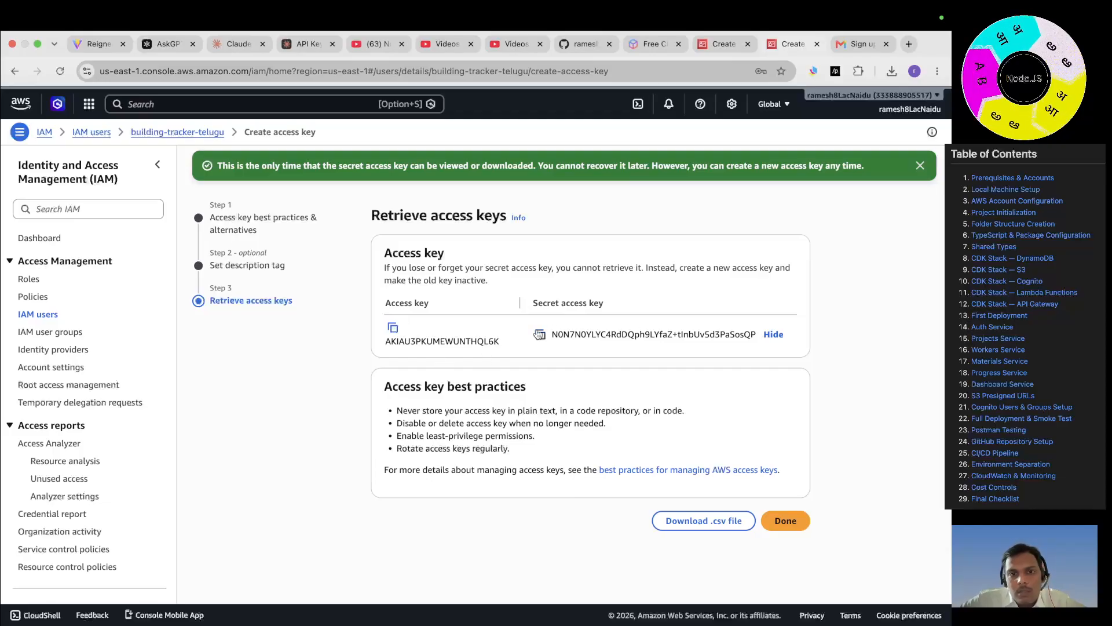
left_click(685, 519)
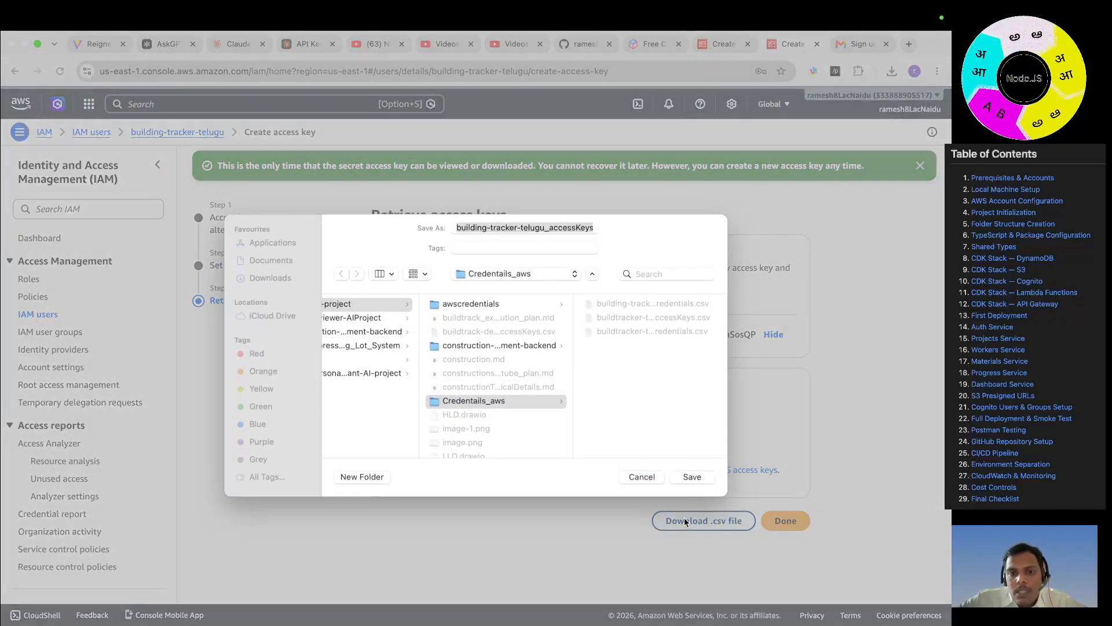
left_click(687, 480)
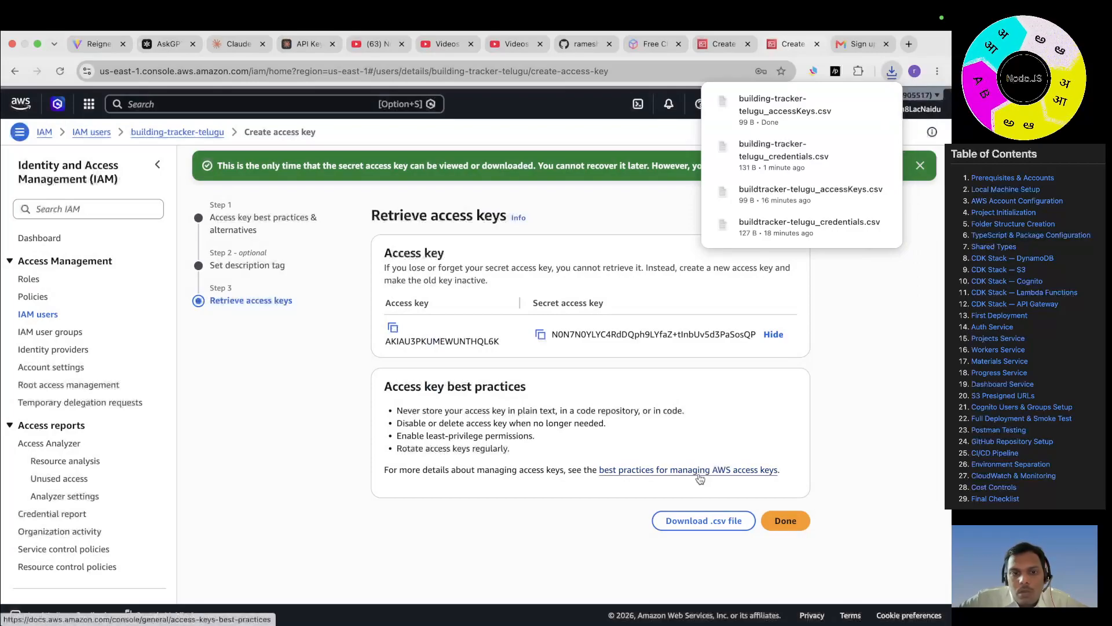
left_click(778, 524)
Step: Review the user's security credentials, then return to the IAM users list via the breadcrumb
scroll(778, 522, "down", 10)
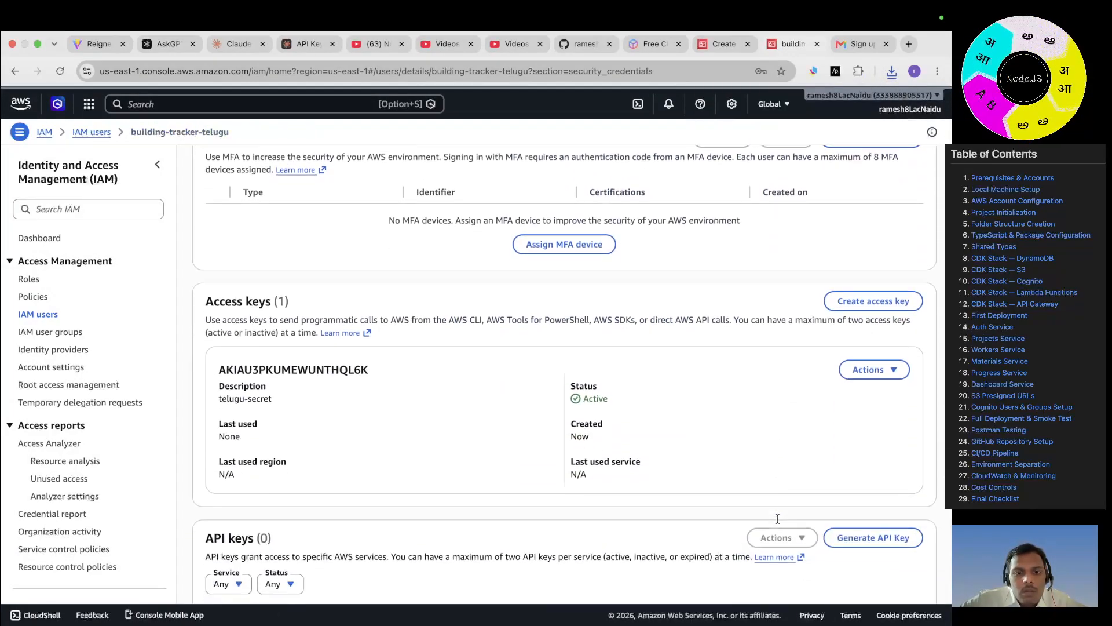
scroll(778, 519, "up", 10)
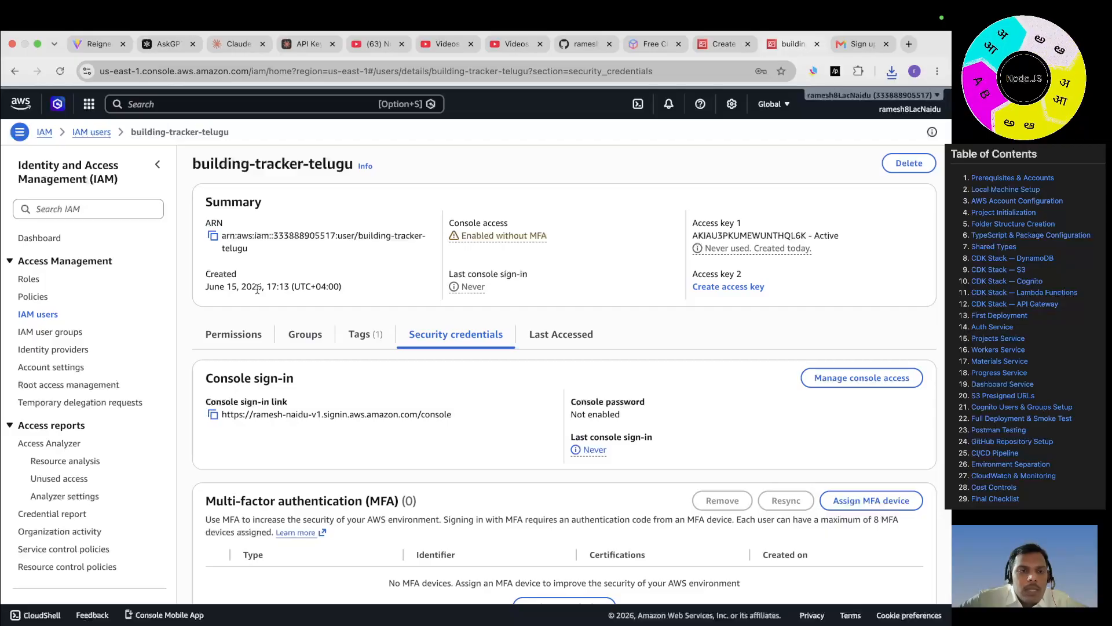
left_click(99, 132)
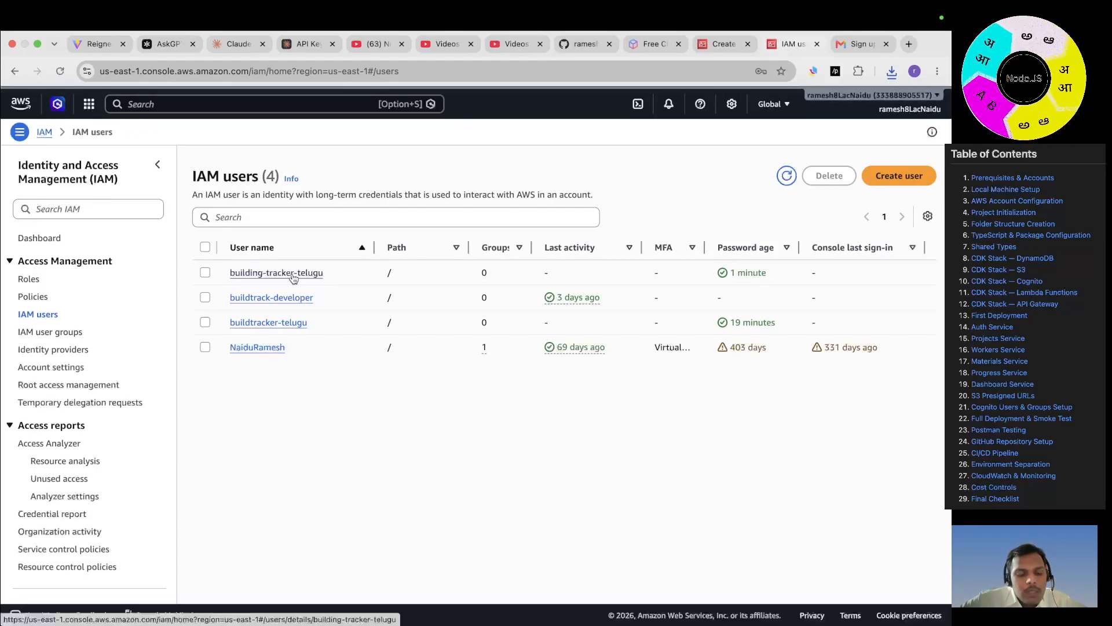
Step: Launch Finder from Spotlight after cycling through the open applications
key("super+Tab")
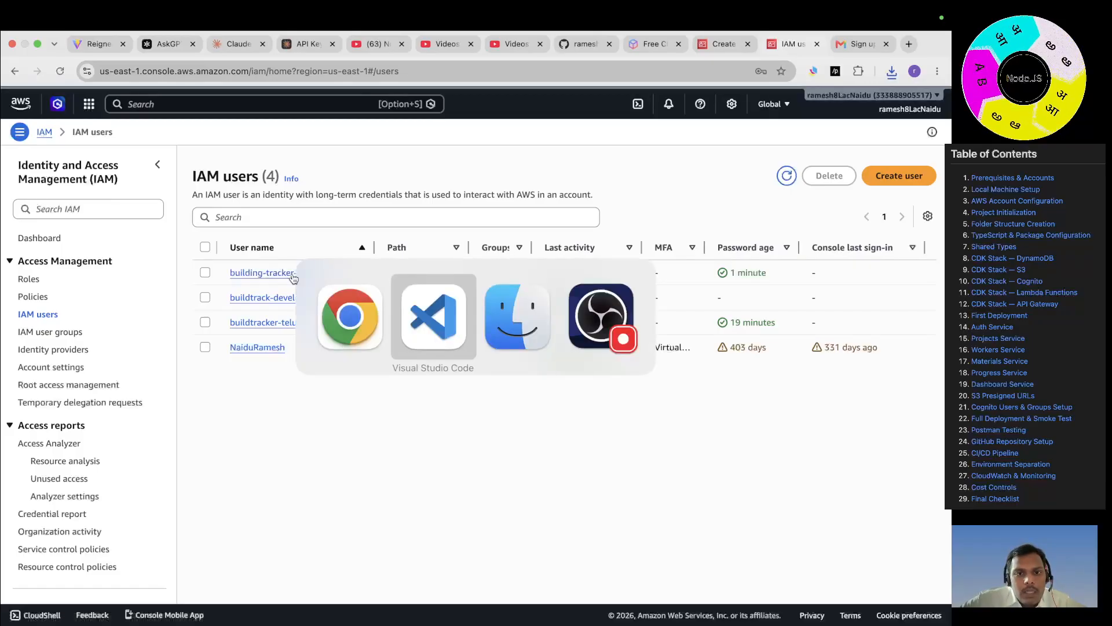
key("super+Tab")
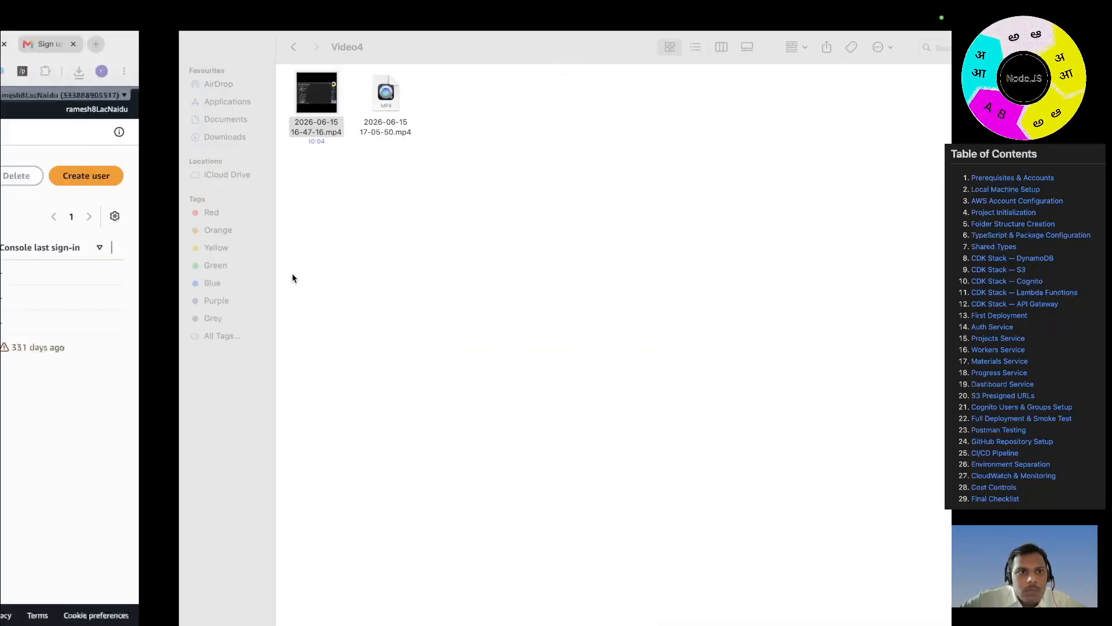
key("super+Tab")
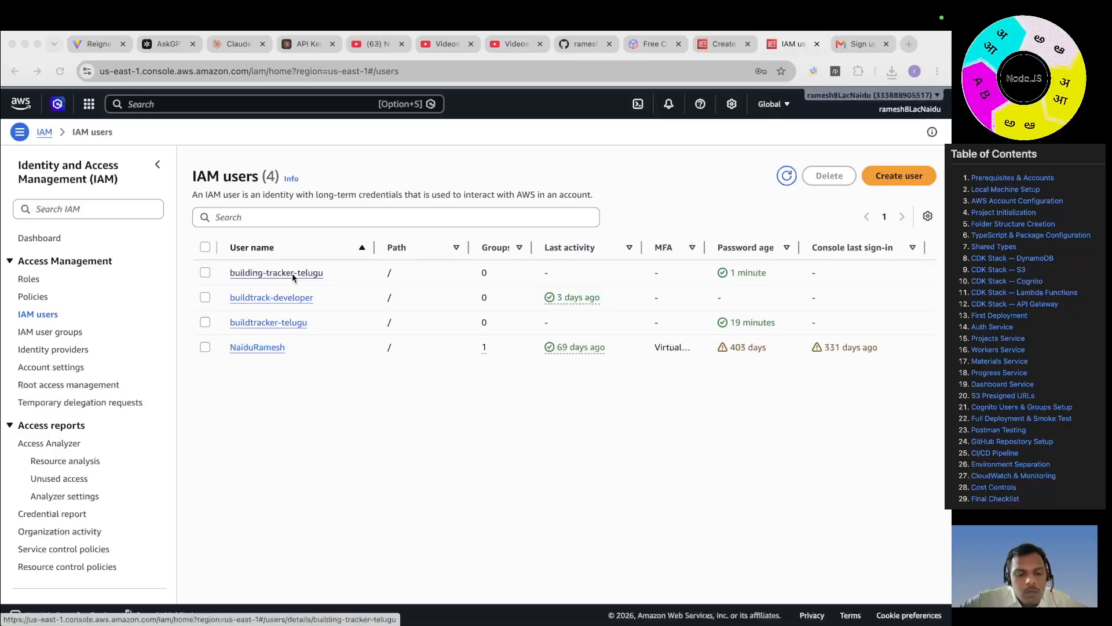
key("super+space")
type("f")
key("Return")
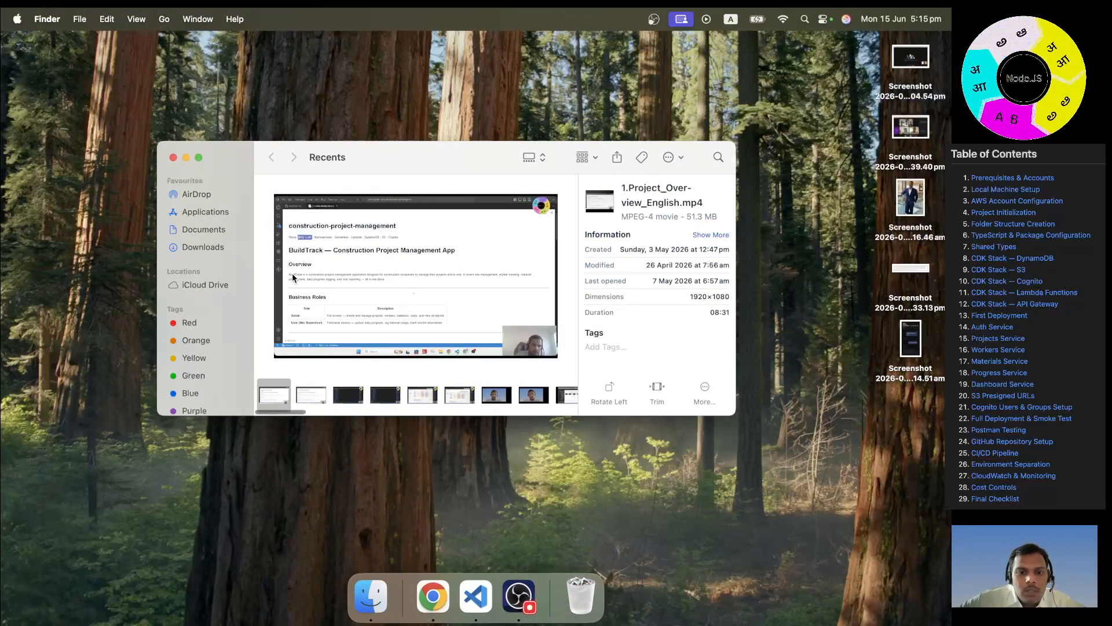
left_click(368, 598)
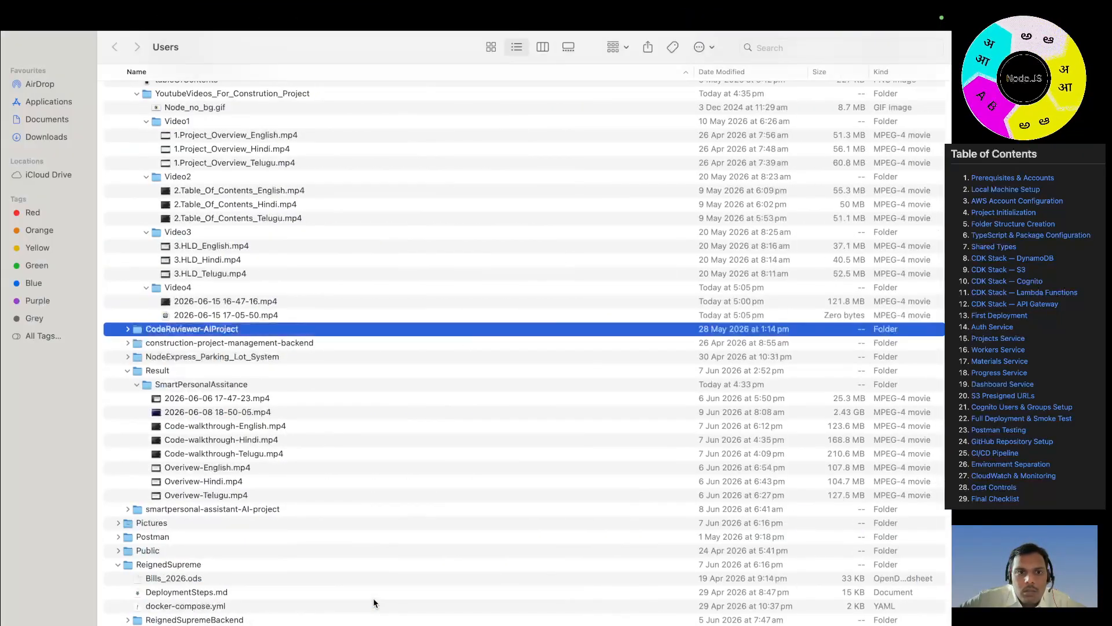
Step: Browse the project folders in list view, expanding CodeReviewer-AIProject, NodeExpress_Parking_Lot_System and ExpressLearning
left_click(127, 328)
scroll(215, 452, "down", 4)
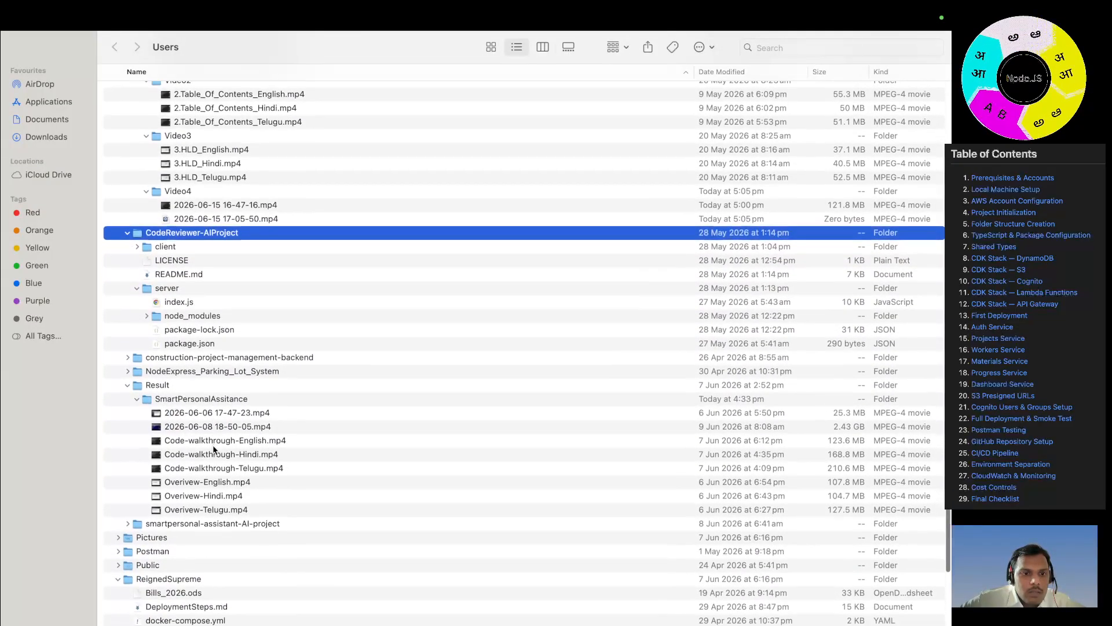
left_click(128, 356)
left_click(128, 398)
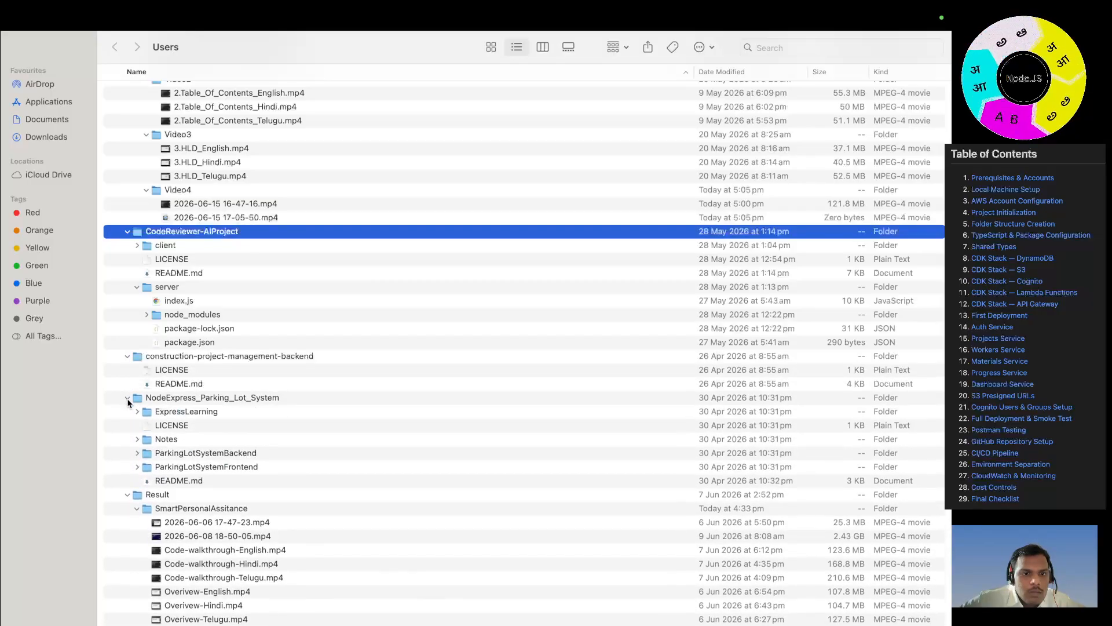
left_click(137, 412)
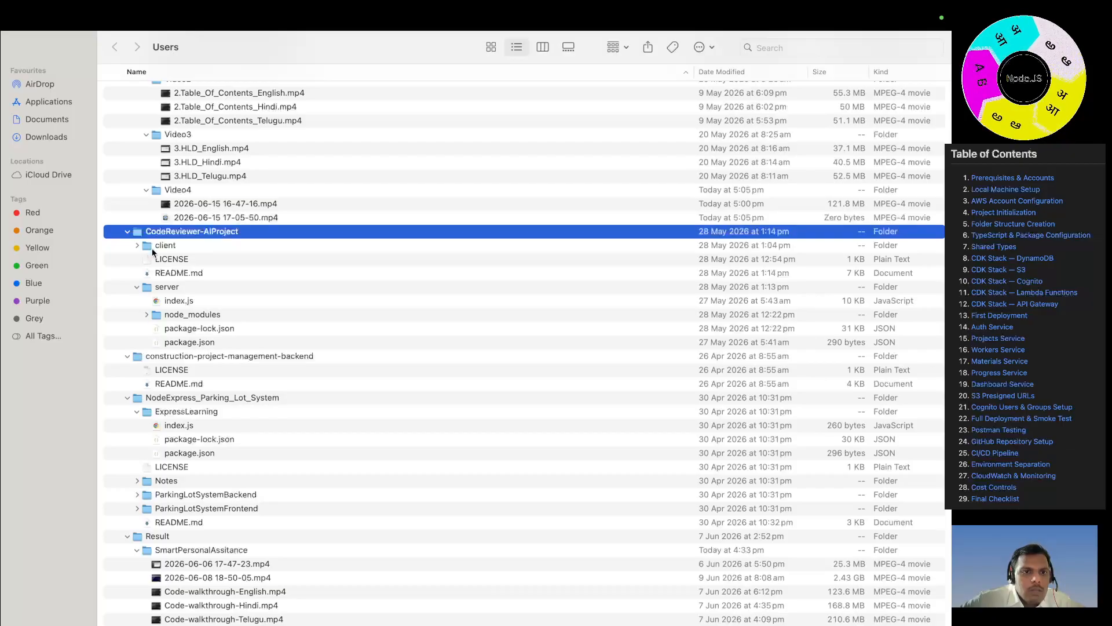
left_click(128, 232)
scroll(129, 232, "up", 15)
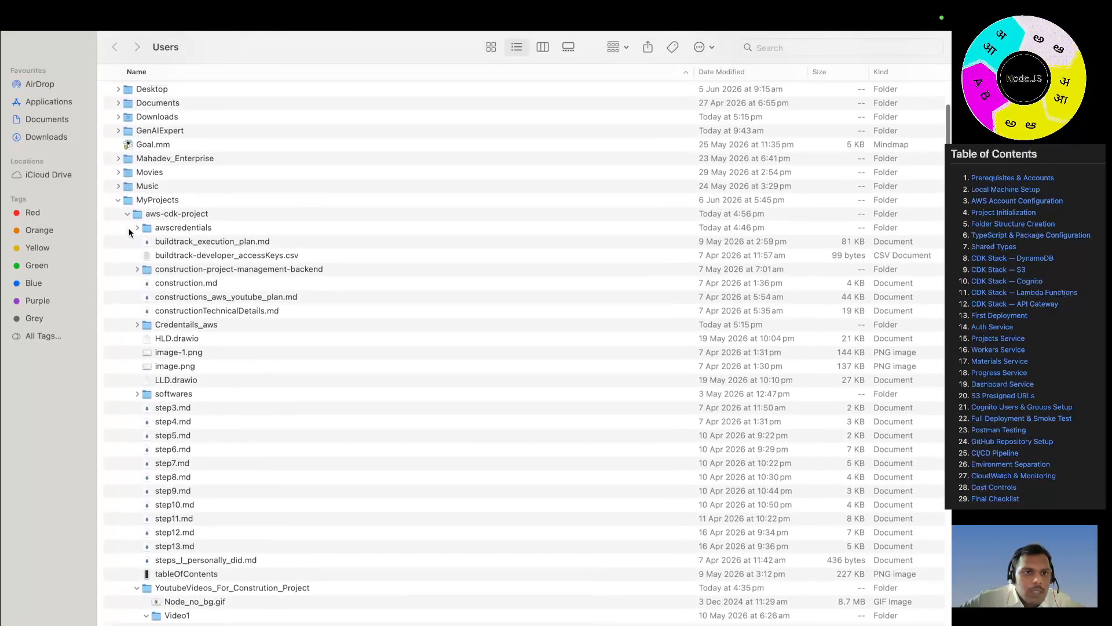
scroll(128, 231, "up", 1)
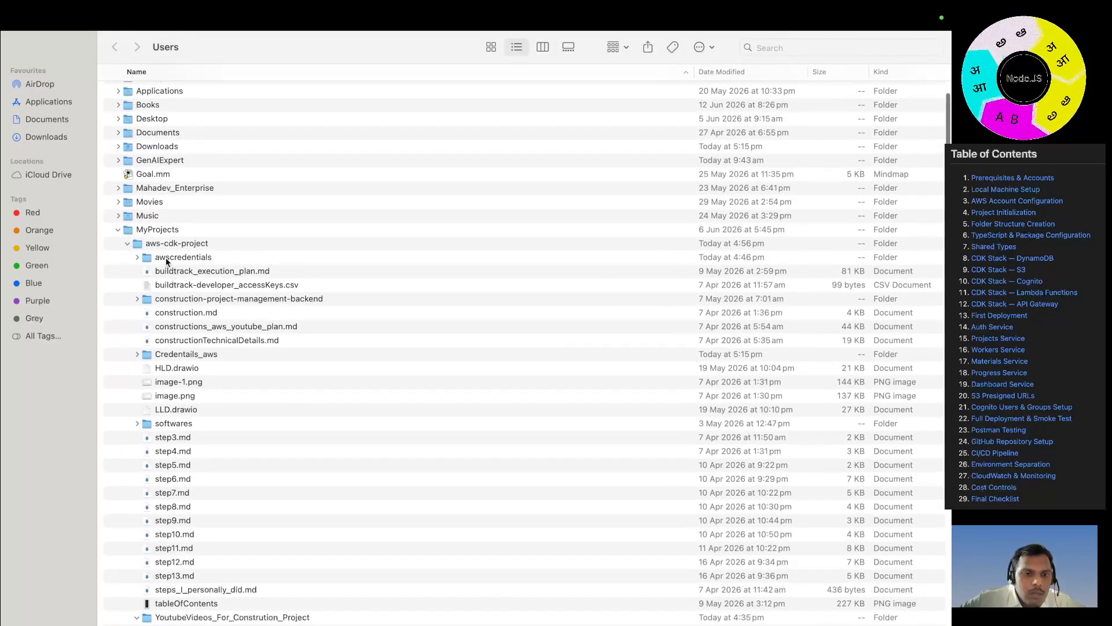
Step: Check the awscredentials folder, then expand Credentails_aws to reveal the downloaded CSVs
left_click(166, 261)
left_click(138, 257)
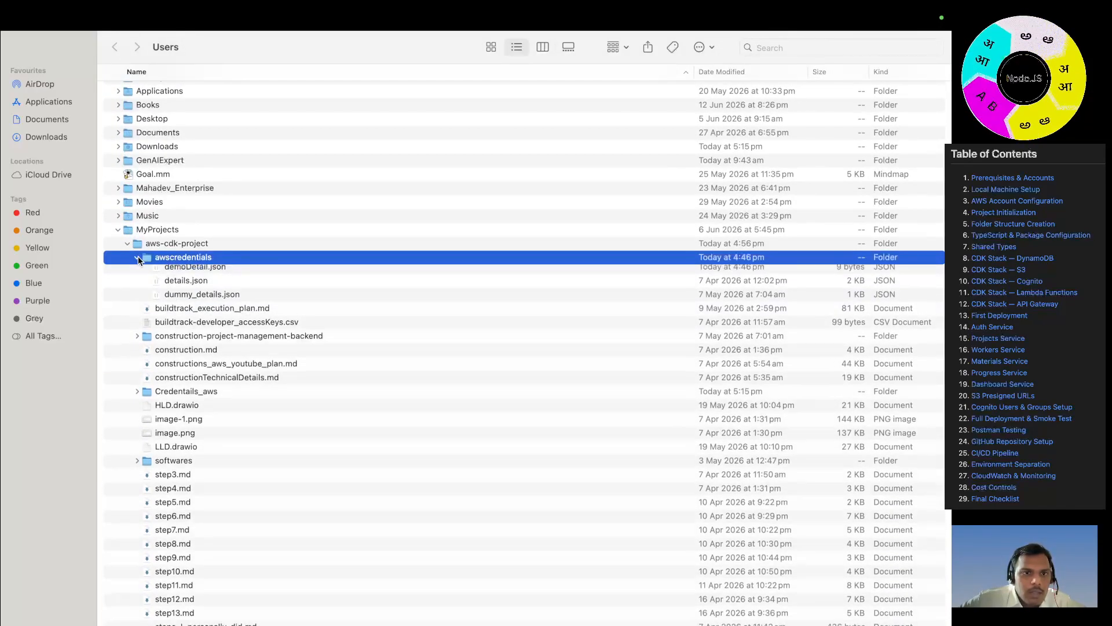
left_click(137, 259)
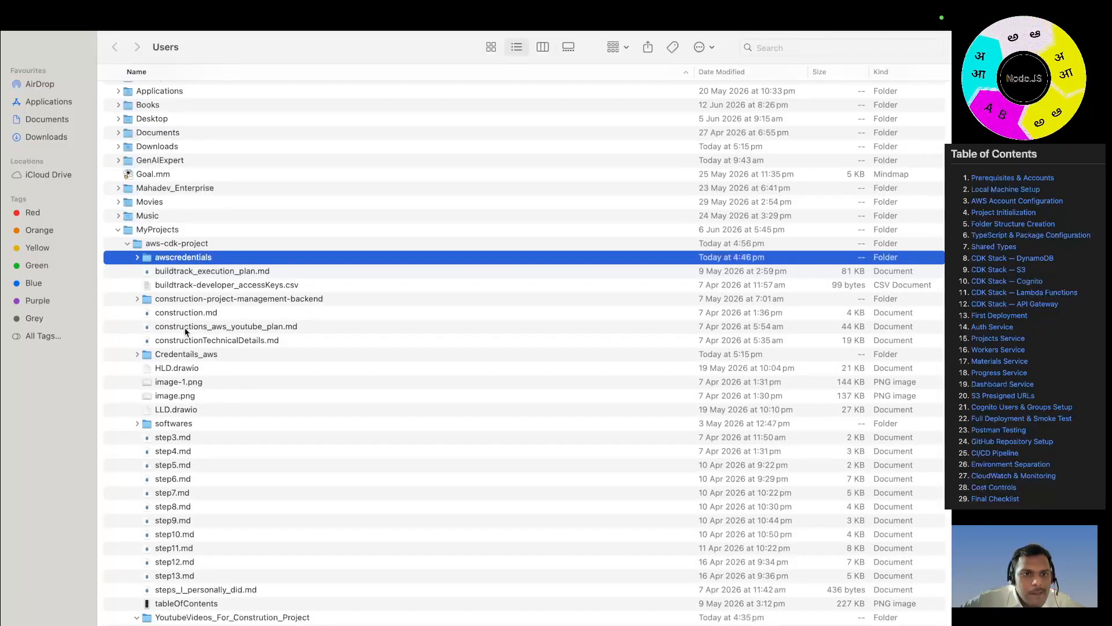
left_click(137, 354)
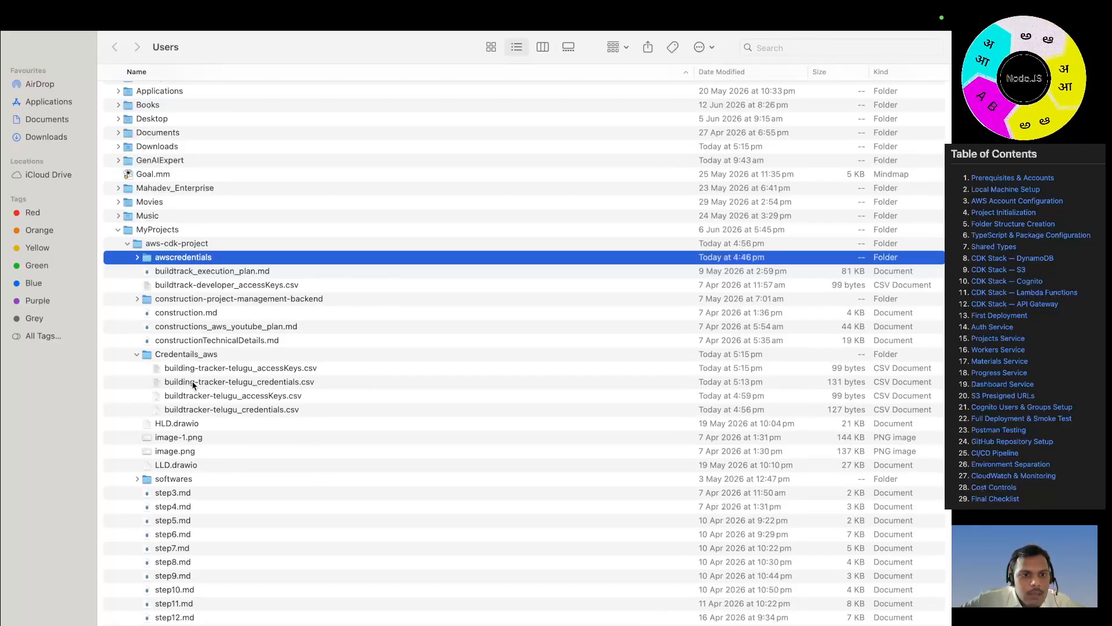
Step: Inspect building-tracker-telugu_accessKeys.csv in Numbers, close it, and switch to Visual Studio Code
double_click(256, 369)
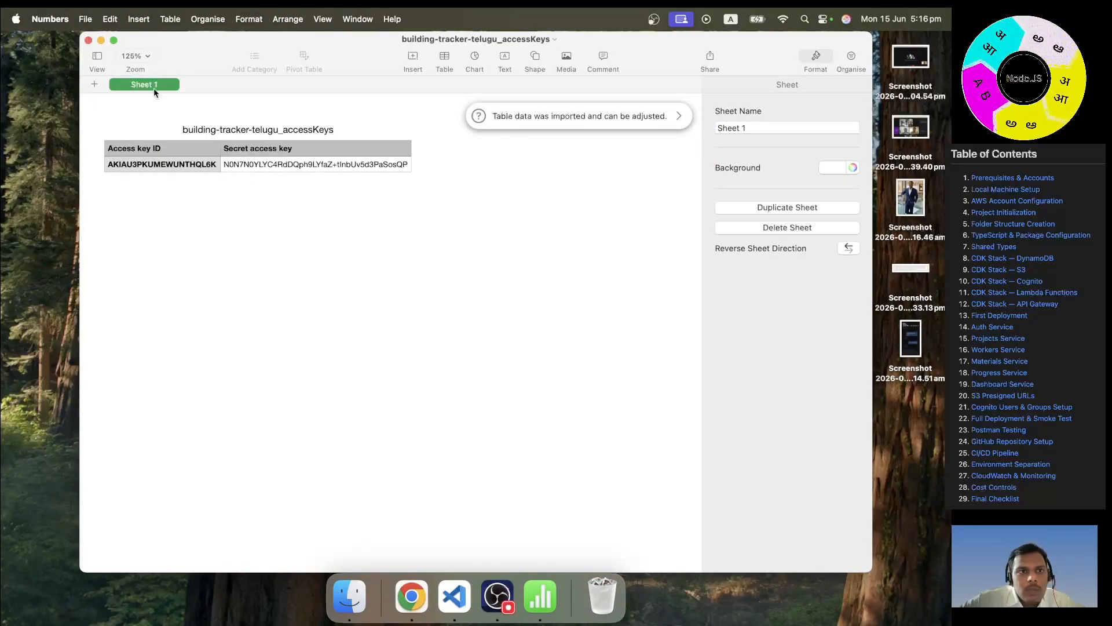
left_click(88, 40)
mouse_move(365, 254)
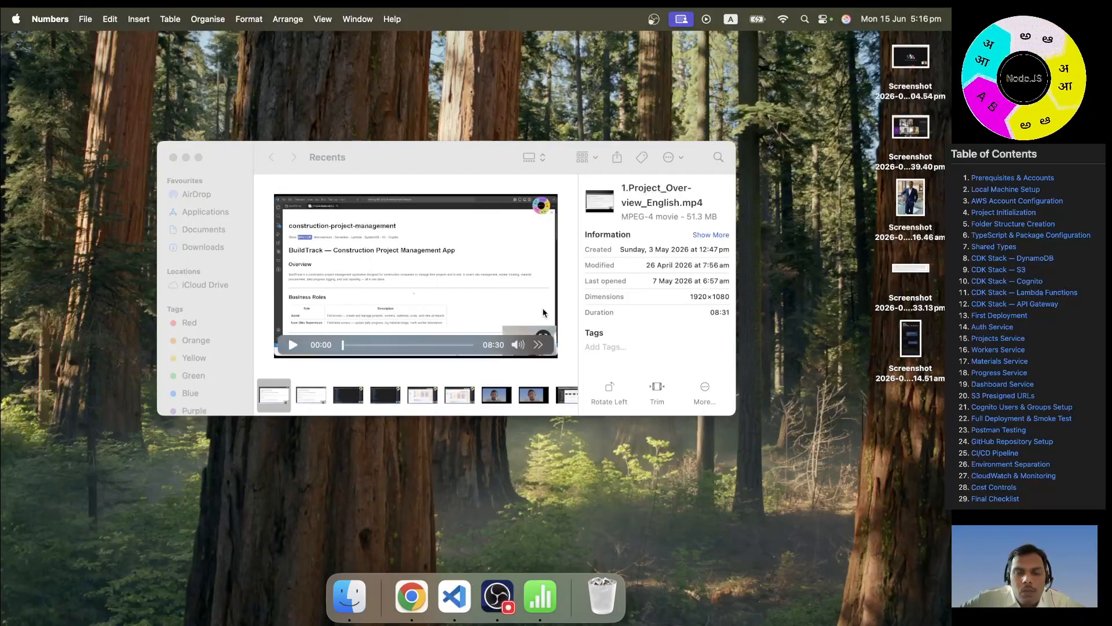
left_click(456, 598)
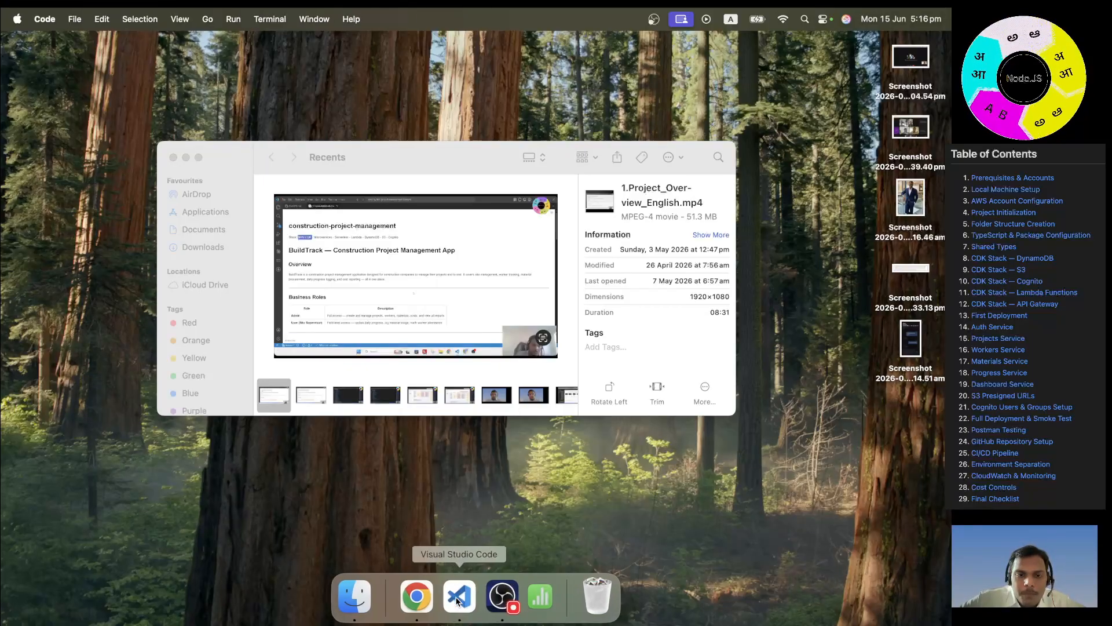